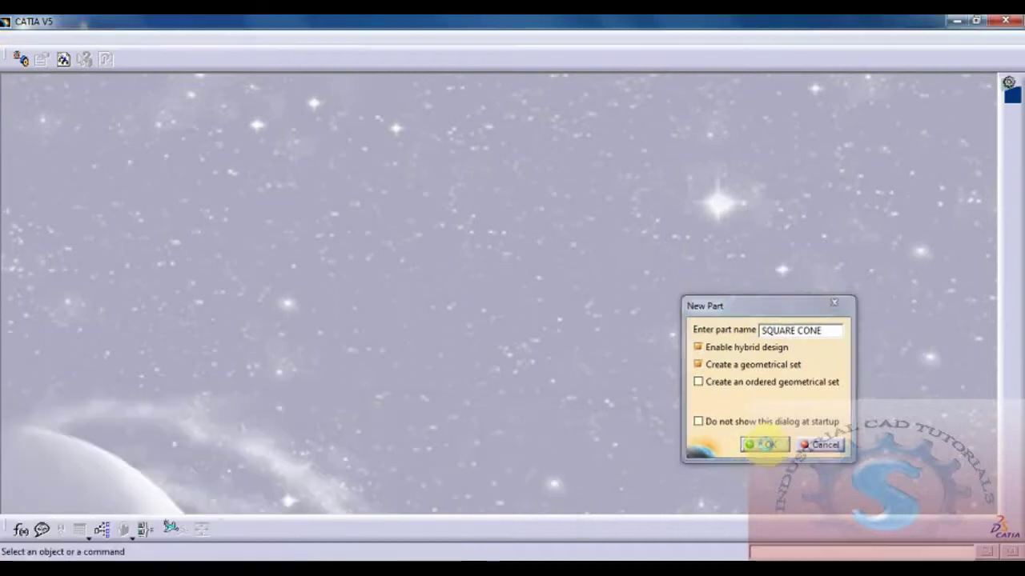
- Create the new part SQUARE CONE and sketch a rectangle enclosing the origin on the xy plane
click(764, 445)
click(80, 120)
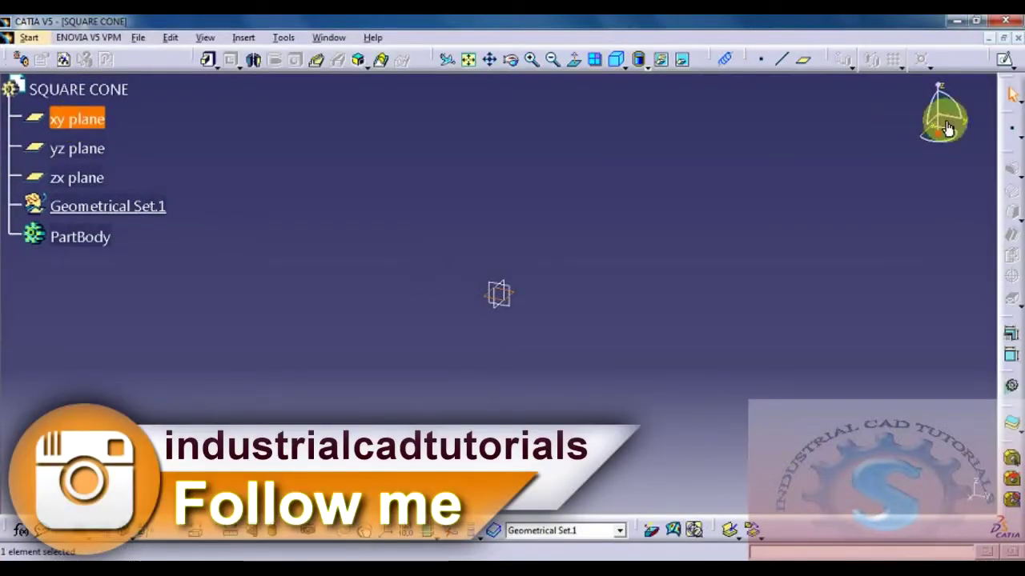
click(1003, 65)
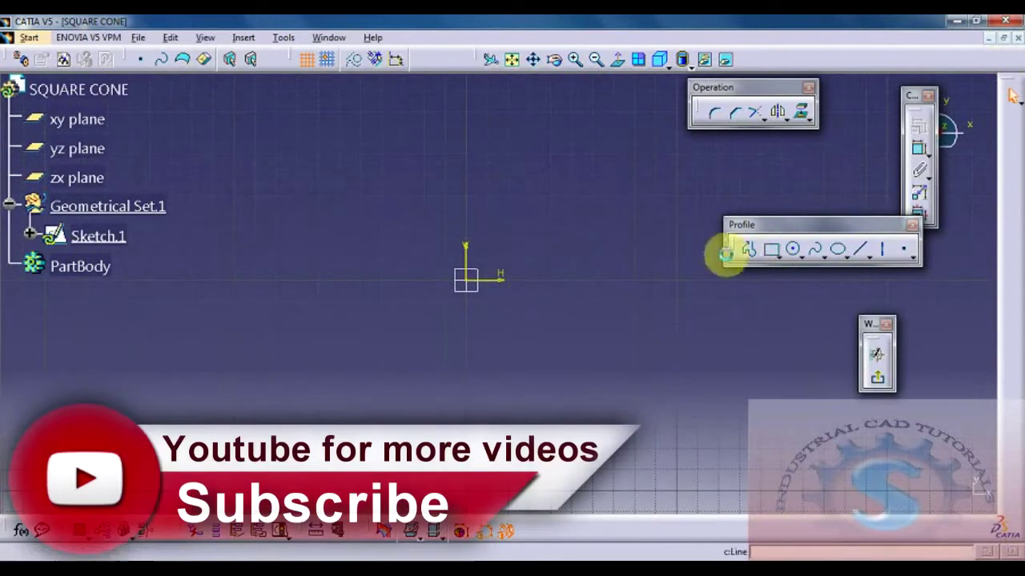
click(770, 249)
click(335, 191)
click(618, 409)
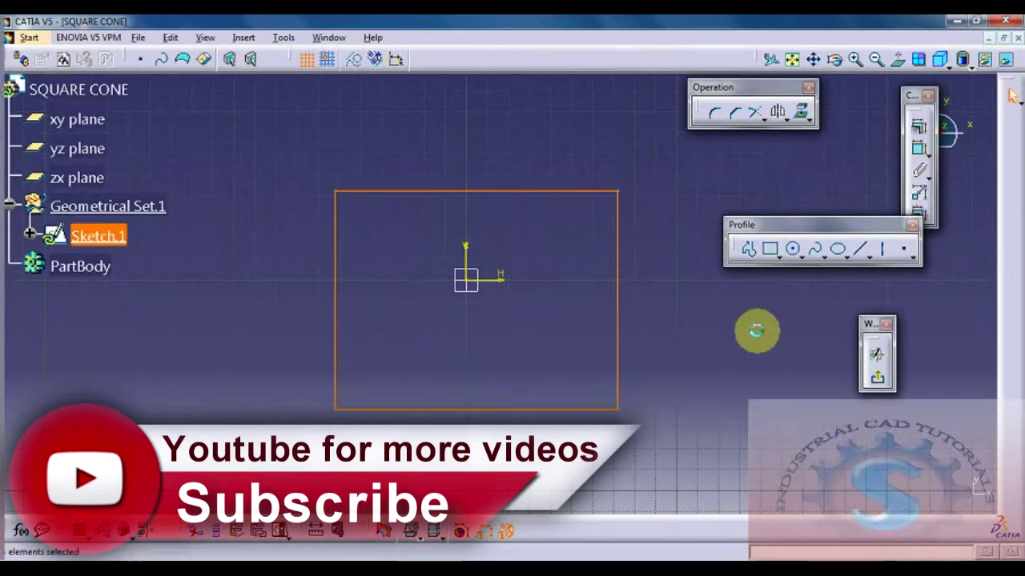
- Dimension the rectangle's top edge and set its length to 1000 mm
click(921, 150)
click(521, 192)
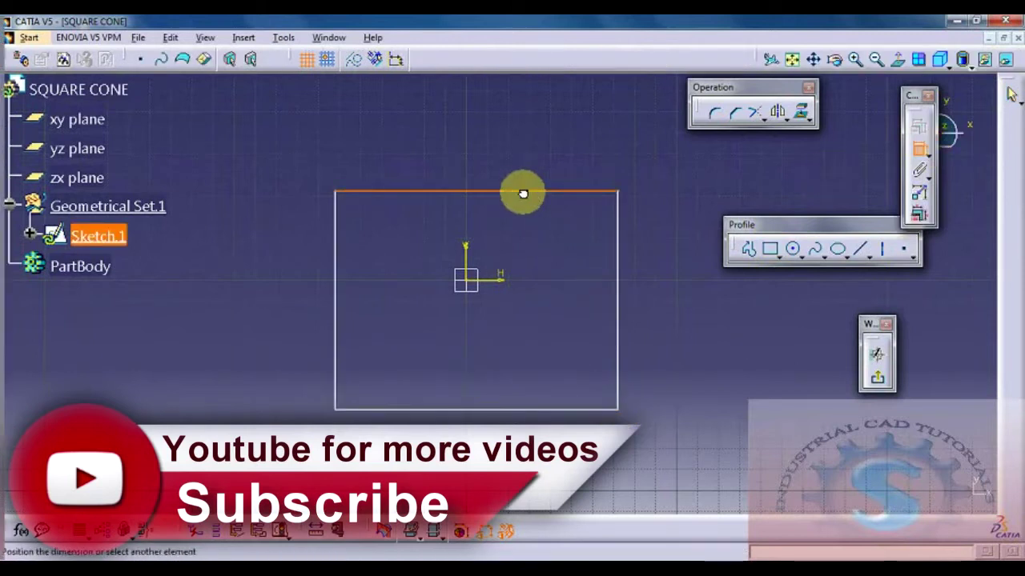
double_click(510, 152)
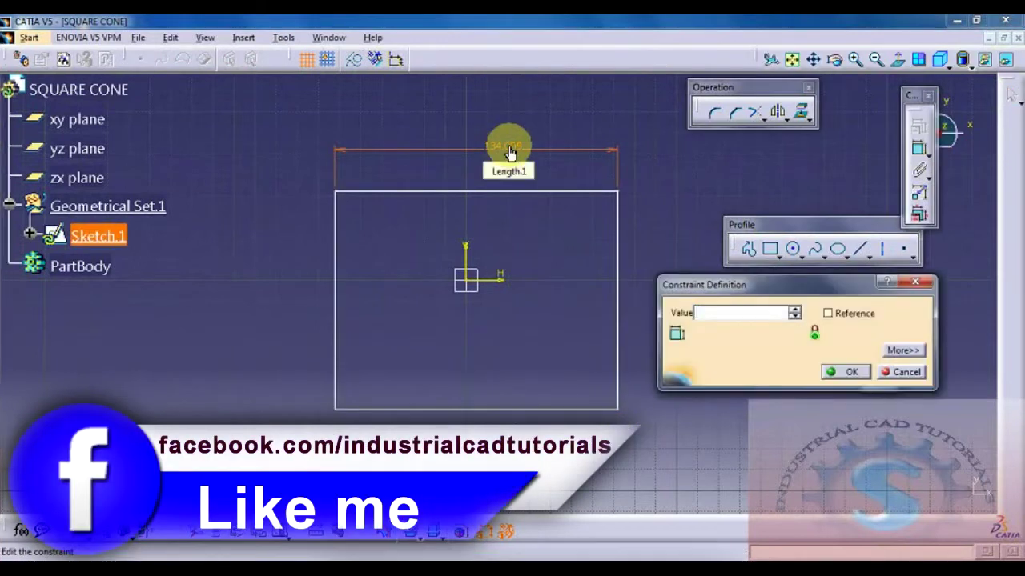
key(Return)
- Add a length dimension to the rectangle's right edge
mouse_move(459, 221)
middle_down()
mouse_move(516, 336)
mouse_move(288, 265)
mouse_move(297, 256)
mouse_move(293, 270)
middle_up()
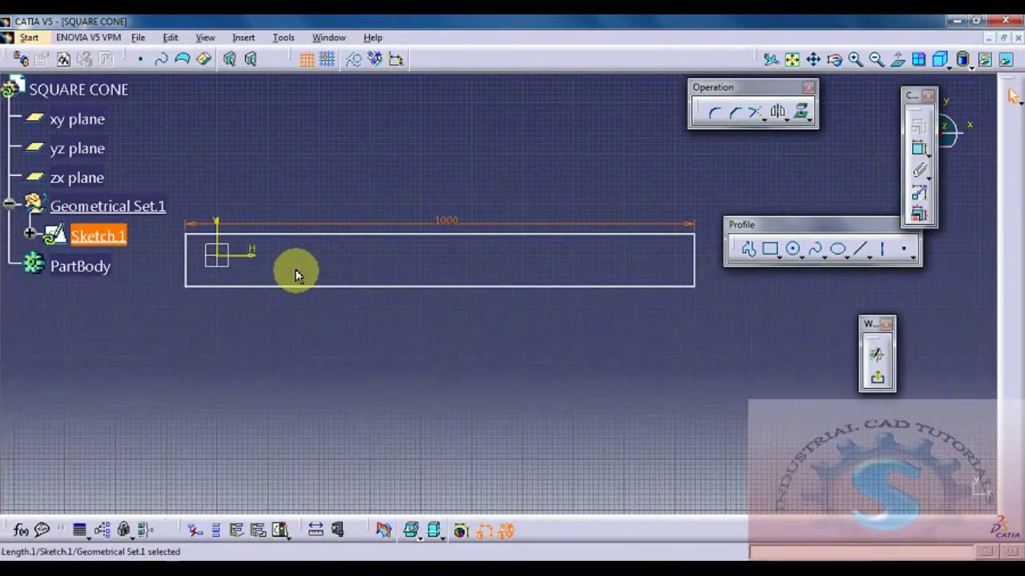
click(700, 257)
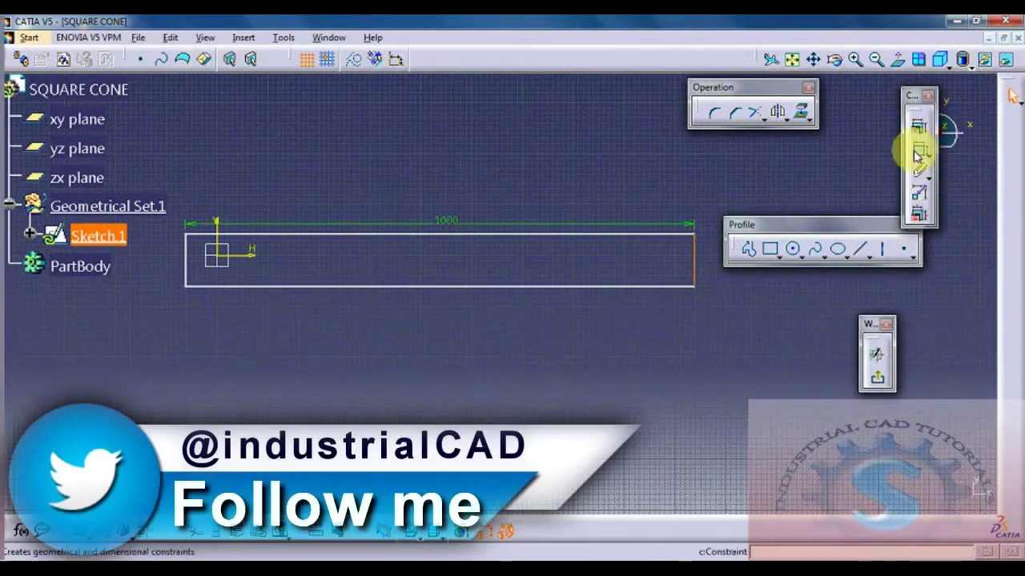
click(717, 325)
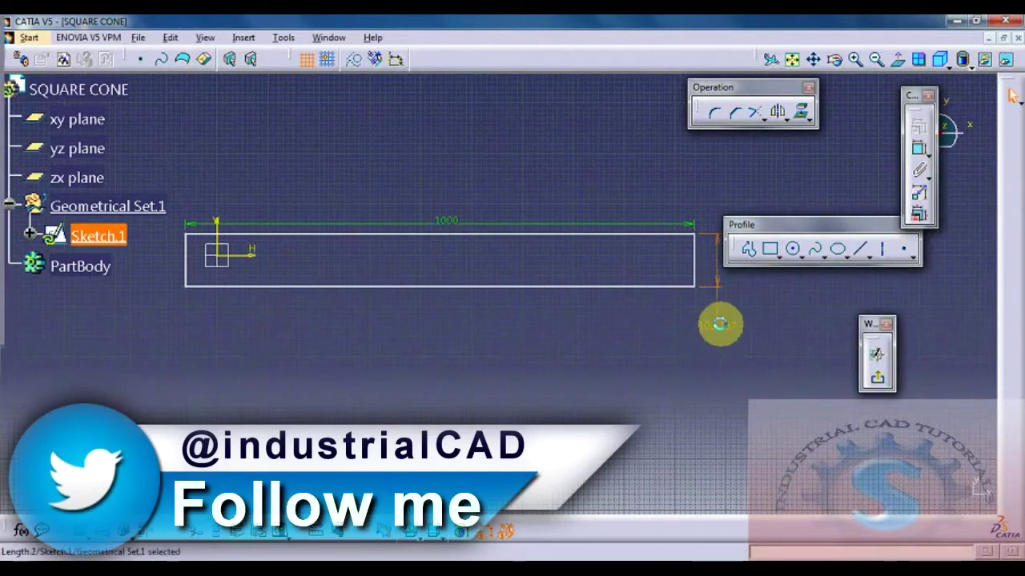
- Try setting the right edge's length to 1000 mm, and undo that change
double_click(718, 324)
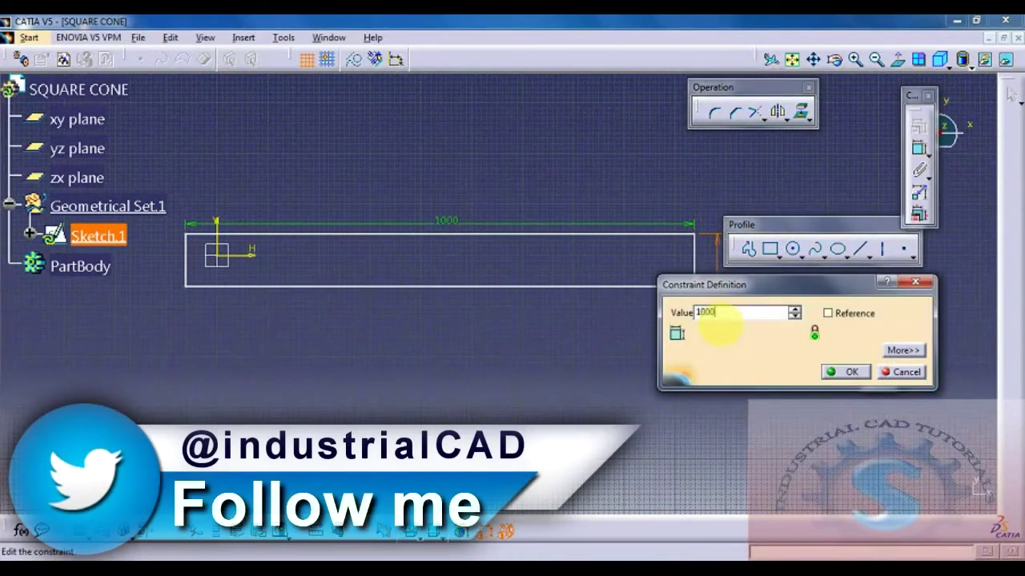
text(1000)
key(Return)
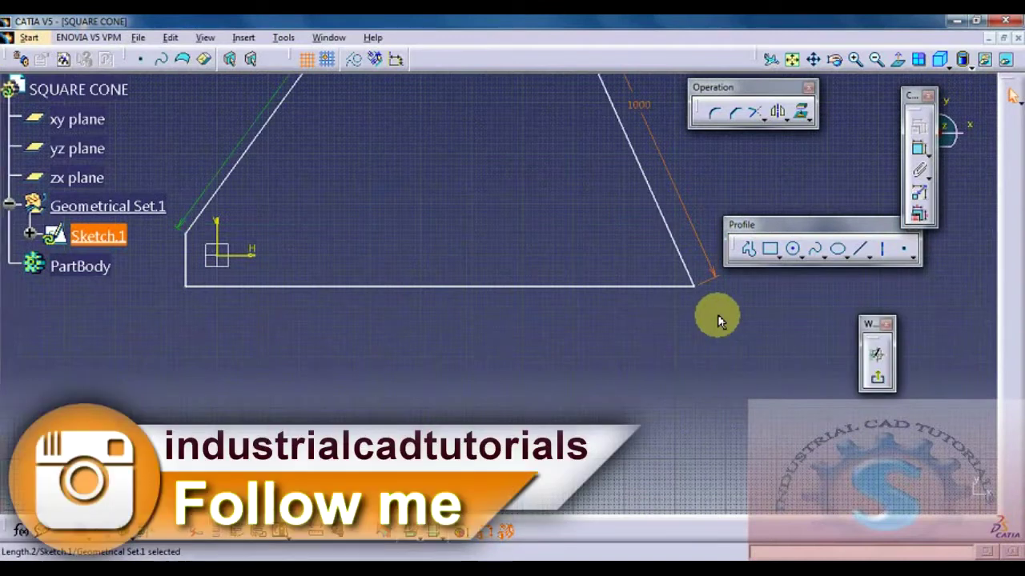
key(ctrl+z)
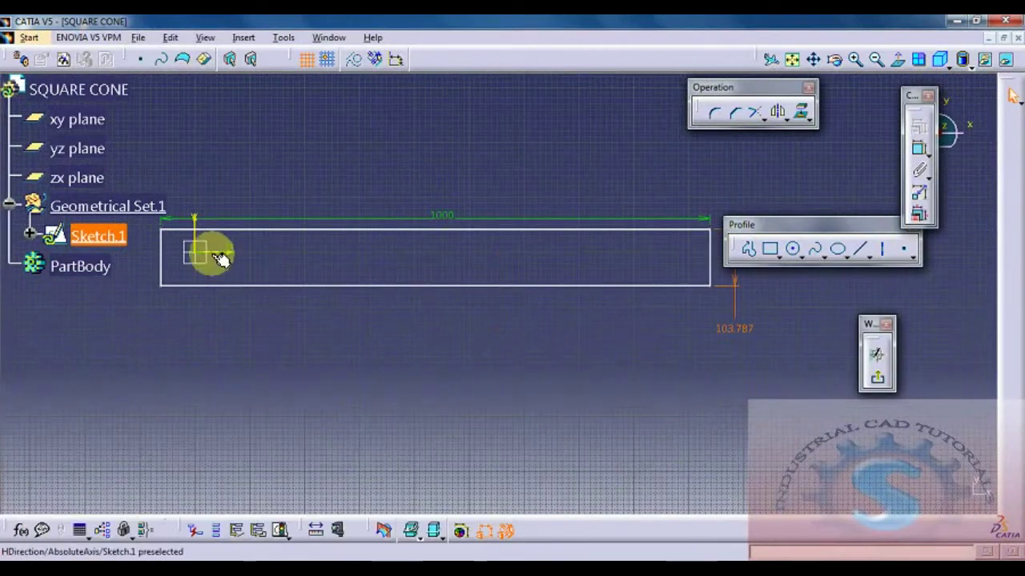
- Dimension the rectangle's top edge from the horizontal axis and set the distance to 500 mm
click(270, 231)
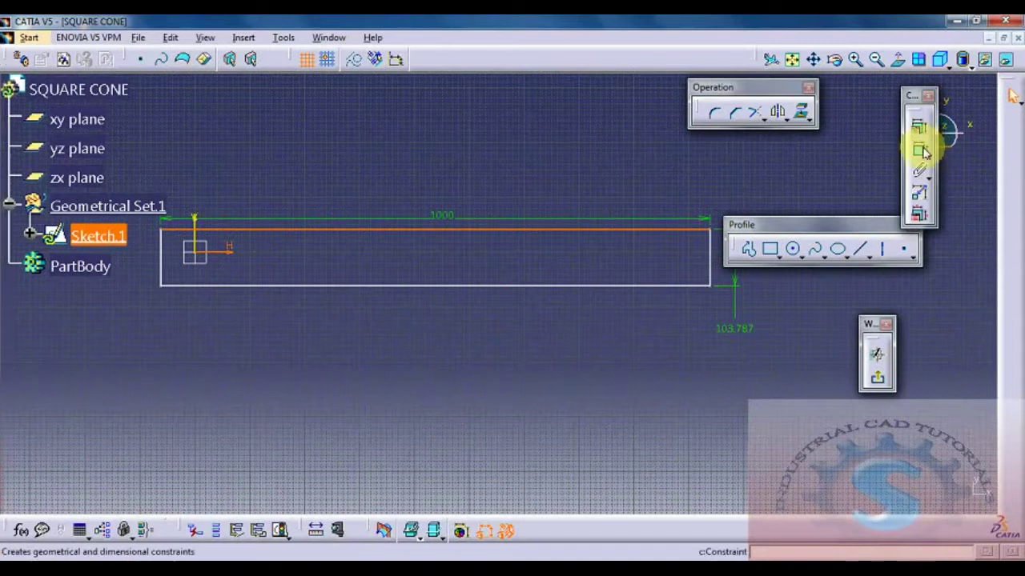
click(919, 150)
click(542, 256)
double_click(546, 256)
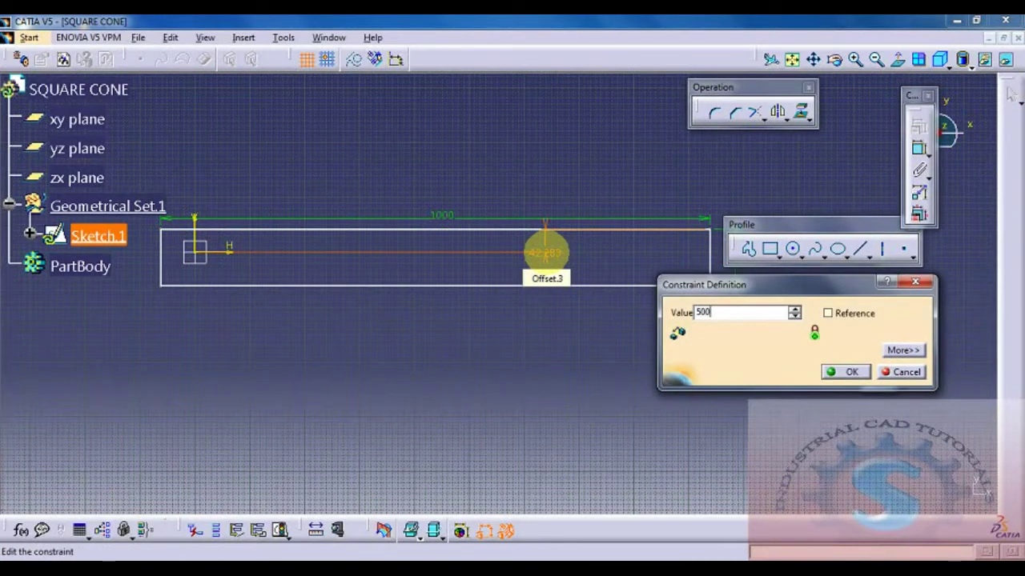
key(Return)
- Set the length of the rectangle's right edge to 1000 mm
mouse_move(546, 252)
middle_down()
mouse_move(531, 288)
mouse_move(517, 281)
mouse_move(533, 235)
mouse_move(505, 290)
mouse_move(522, 257)
mouse_move(525, 268)
middle_up()
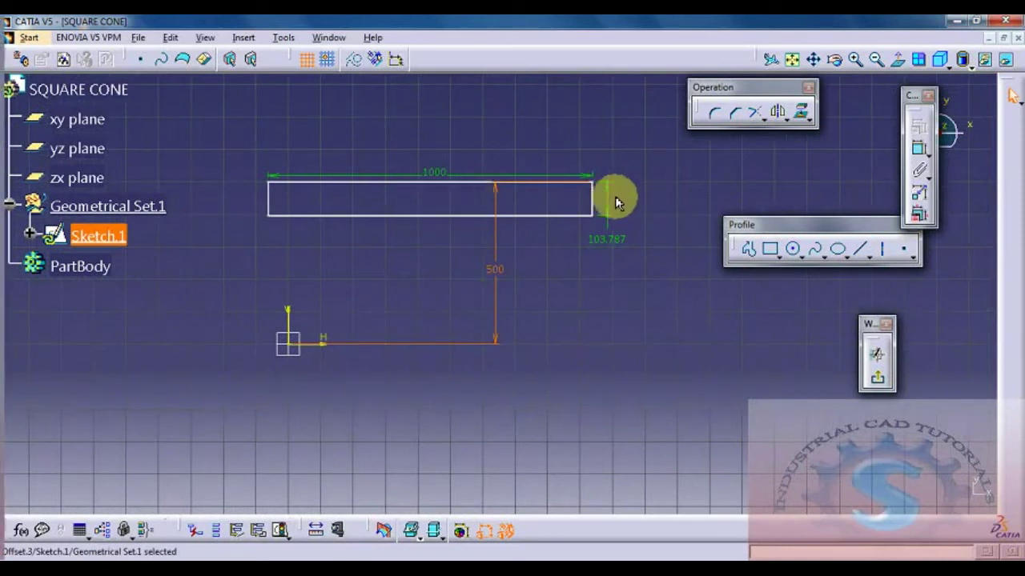
click(607, 239)
double_click(607, 240)
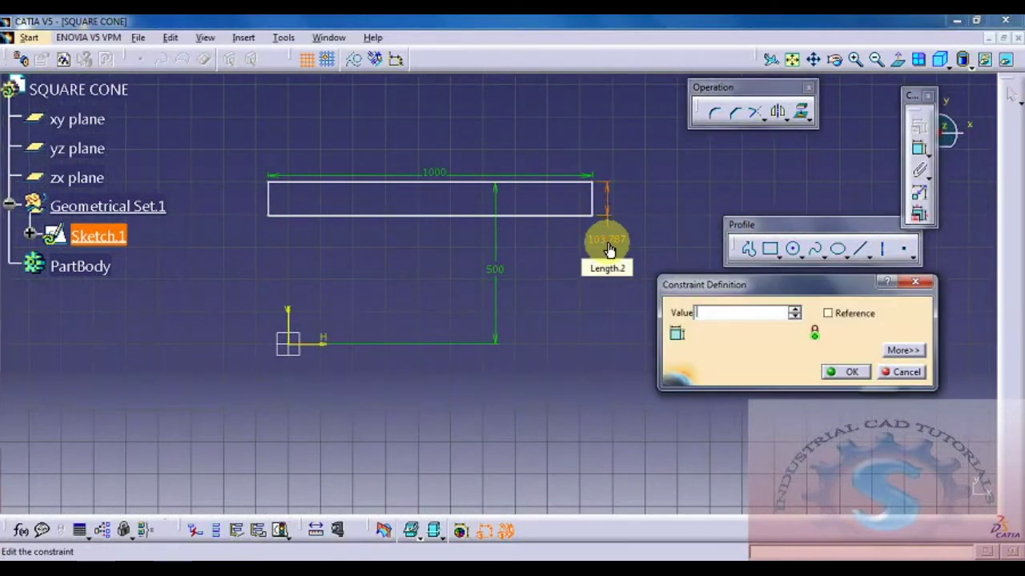
key(Return)
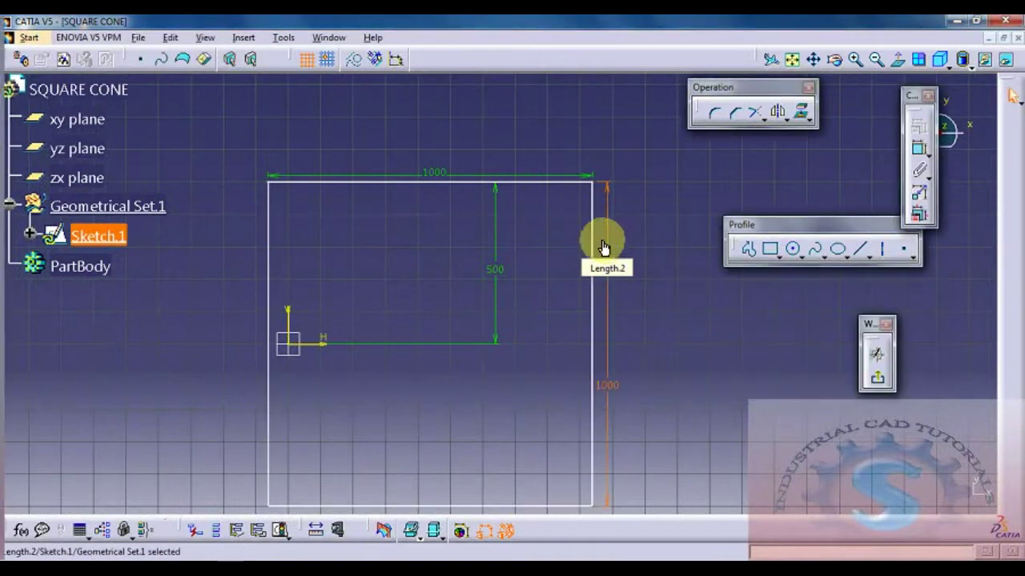
- Dimension the square's right edge from the vertical axis and set the distance to 500 mm
middle_drag(596, 249, 594, 274)
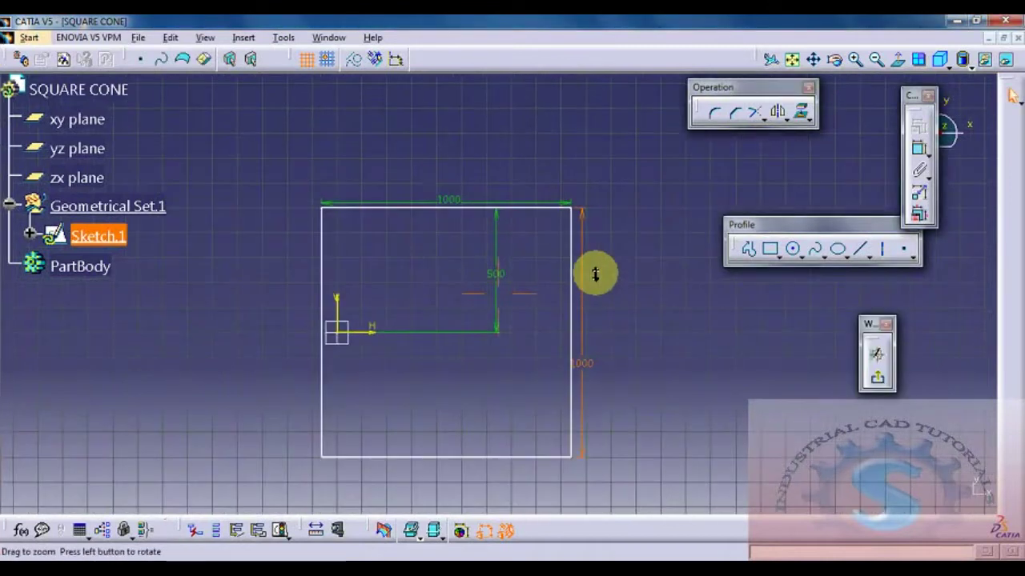
click(341, 316)
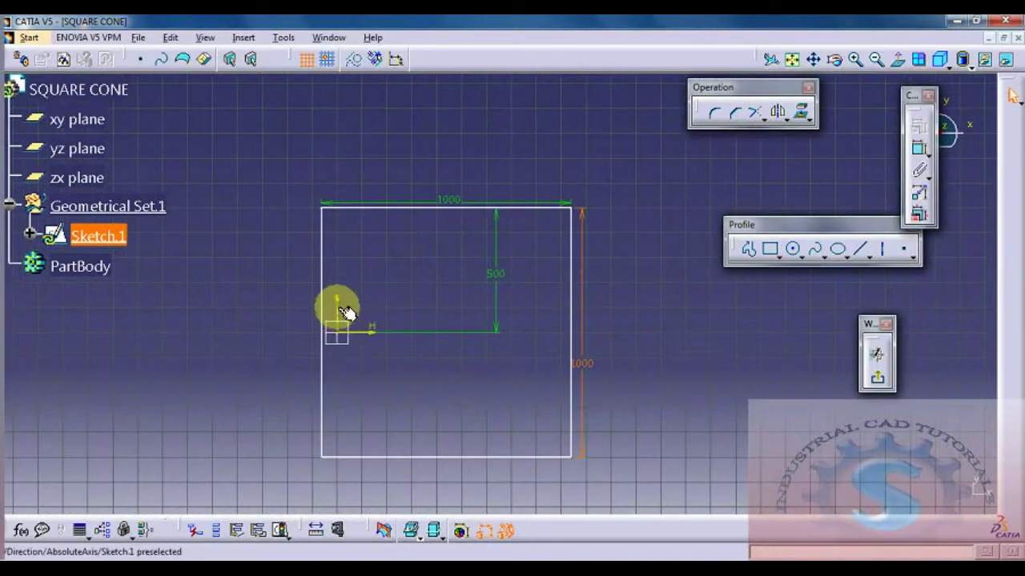
click(918, 148)
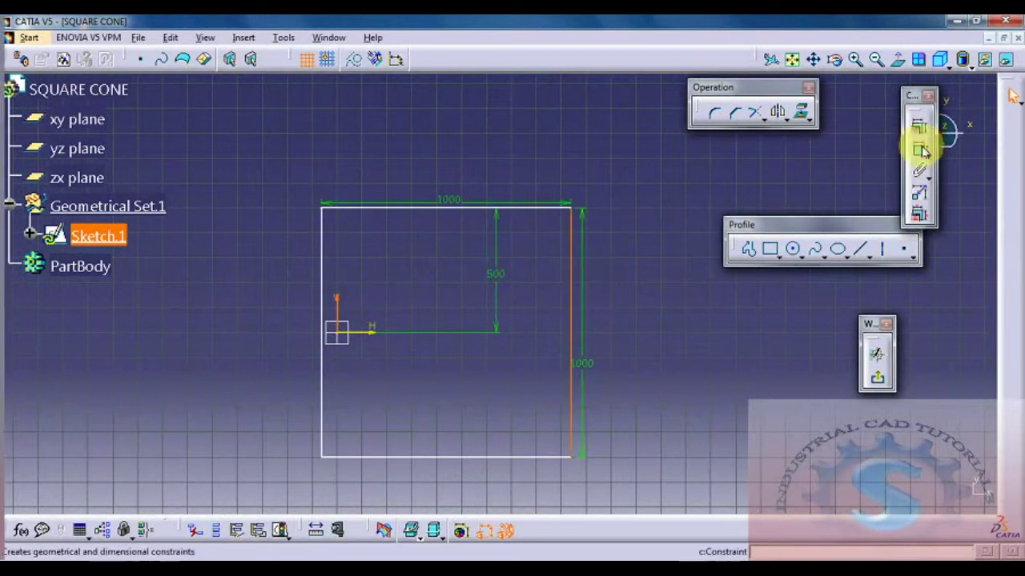
click(487, 151)
double_click(488, 152)
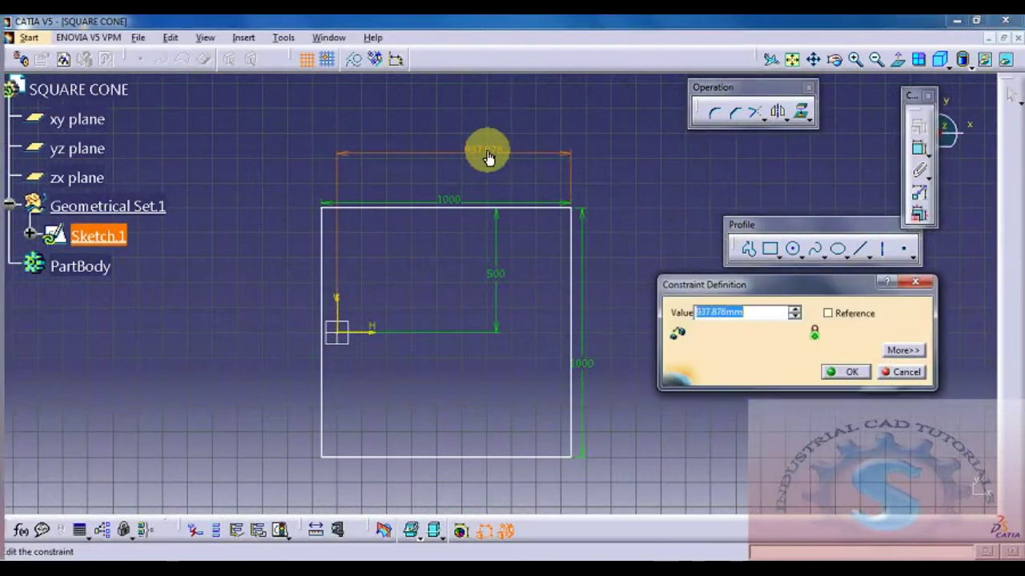
text(500)
key(Return)
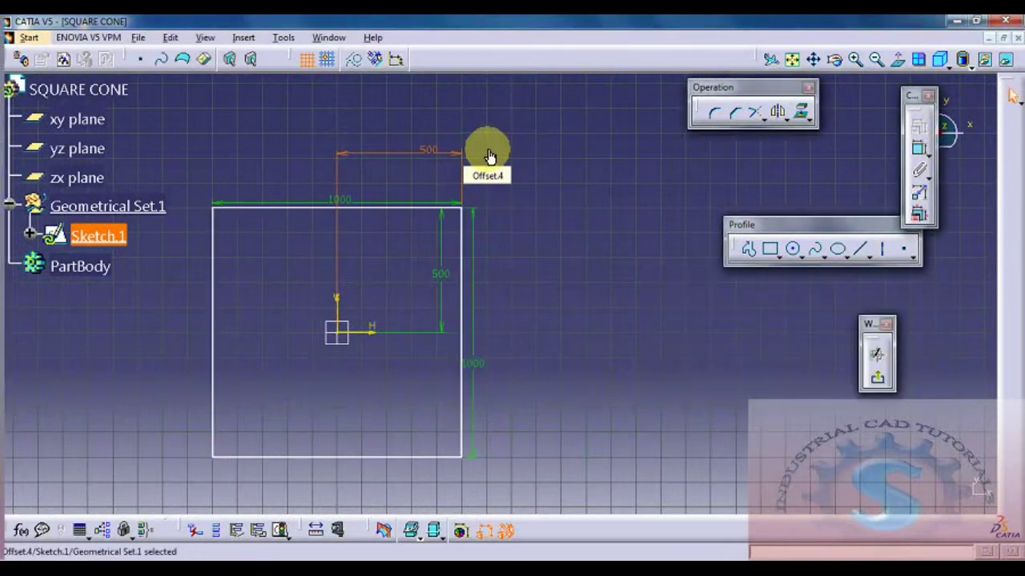
- Float the view tools inside the workspace and exit the square's sketch
mouse_move(469, 325)
middle_down()
mouse_move(568, 274)
mouse_move(544, 321)
mouse_move(490, 202)
middle_up()
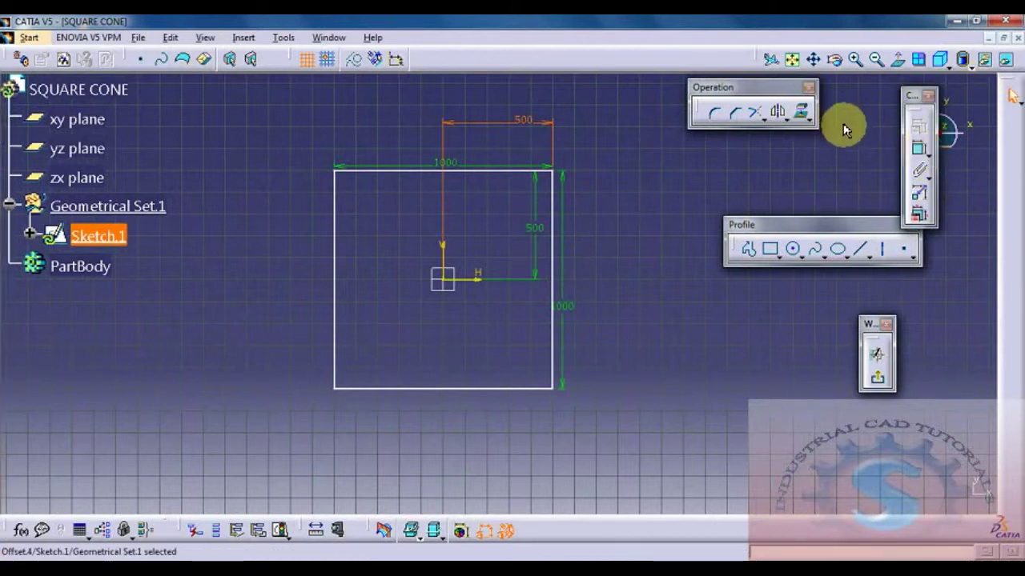
drag(760, 58, 636, 176)
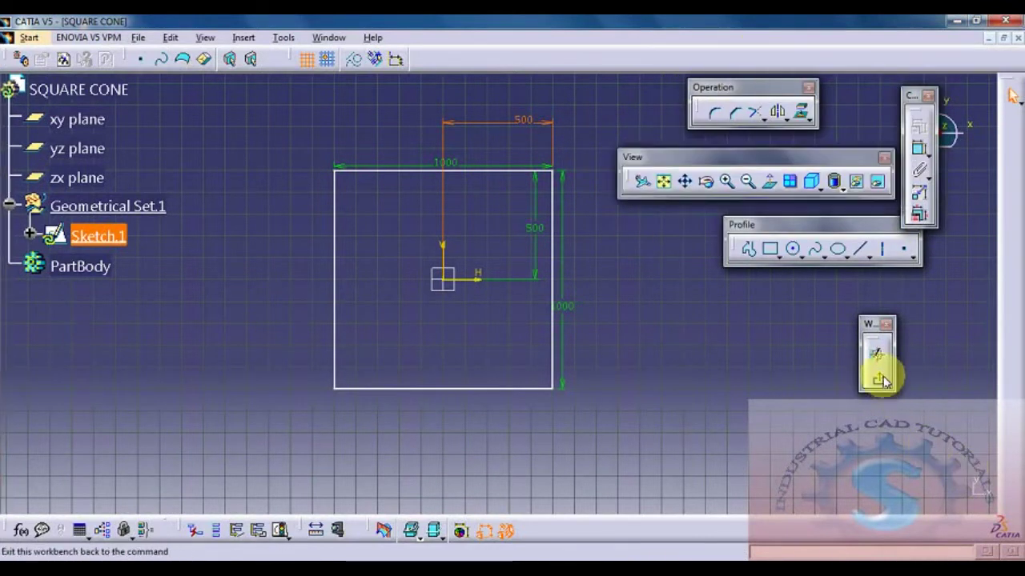
click(881, 382)
mouse_move(661, 355)
middle_down()
mouse_move(631, 319)
mouse_move(588, 307)
middle_up()
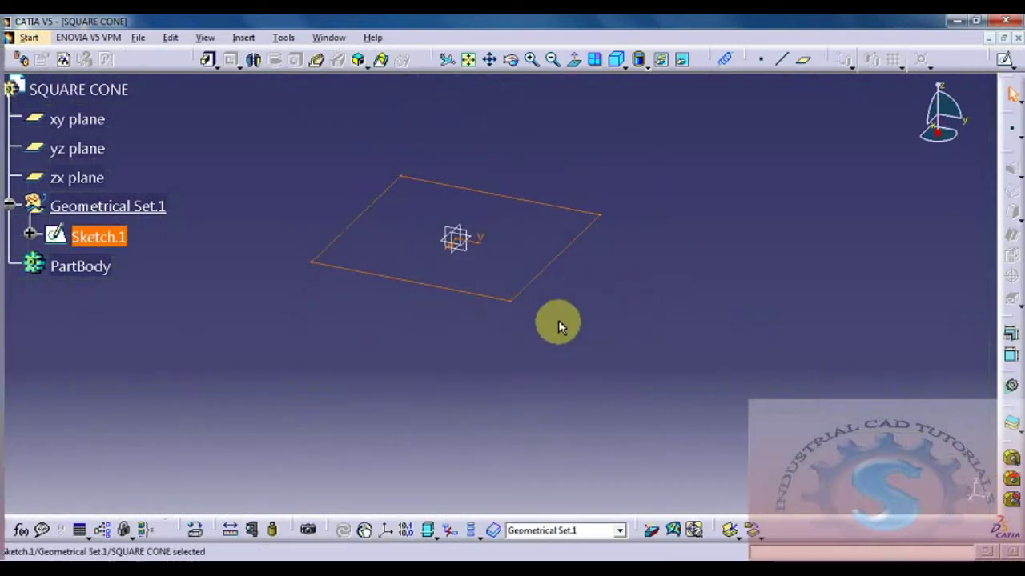
- Define a reference plane offset from the xy plane, with its direction reversed to point below the square
click(74, 128)
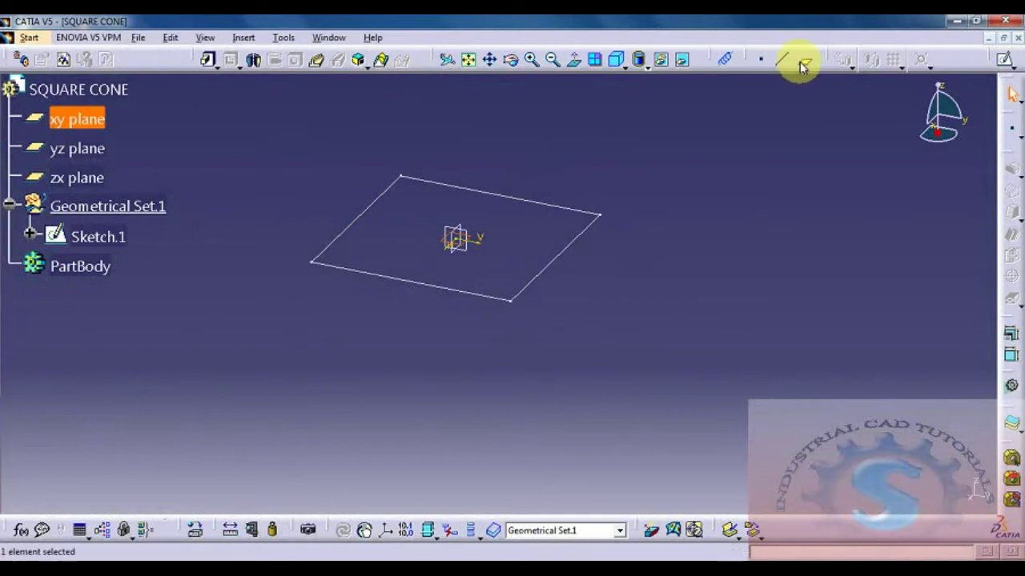
drag(755, 56, 757, 160)
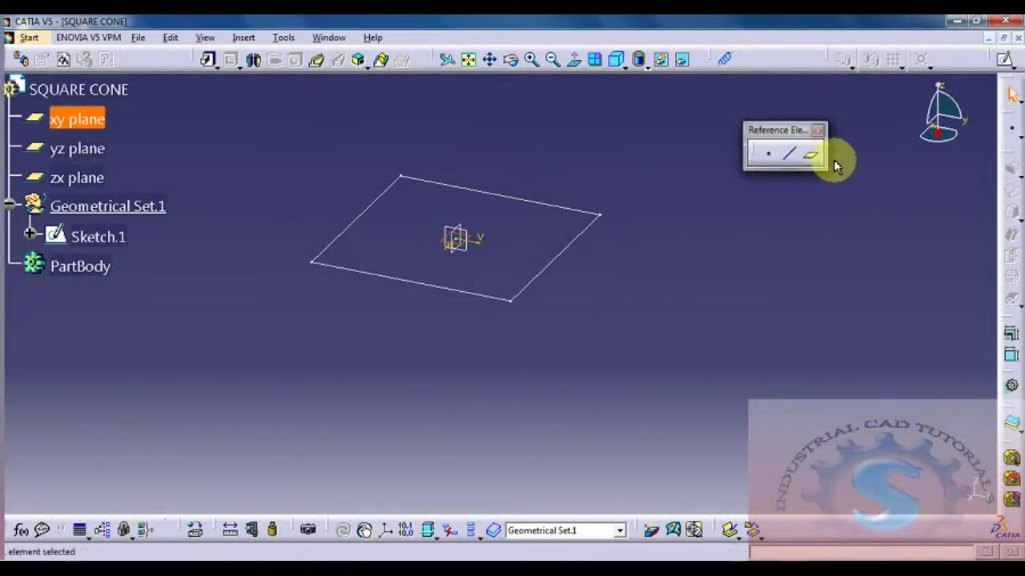
click(812, 157)
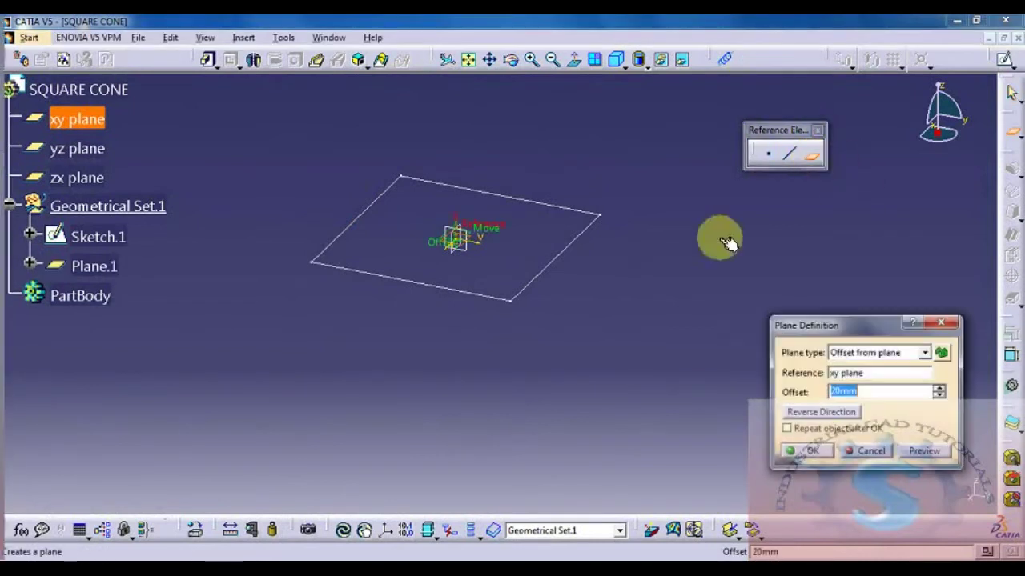
middle_drag(457, 247, 483, 77)
middle_drag(501, 210, 633, 375)
drag(423, 201, 384, 174)
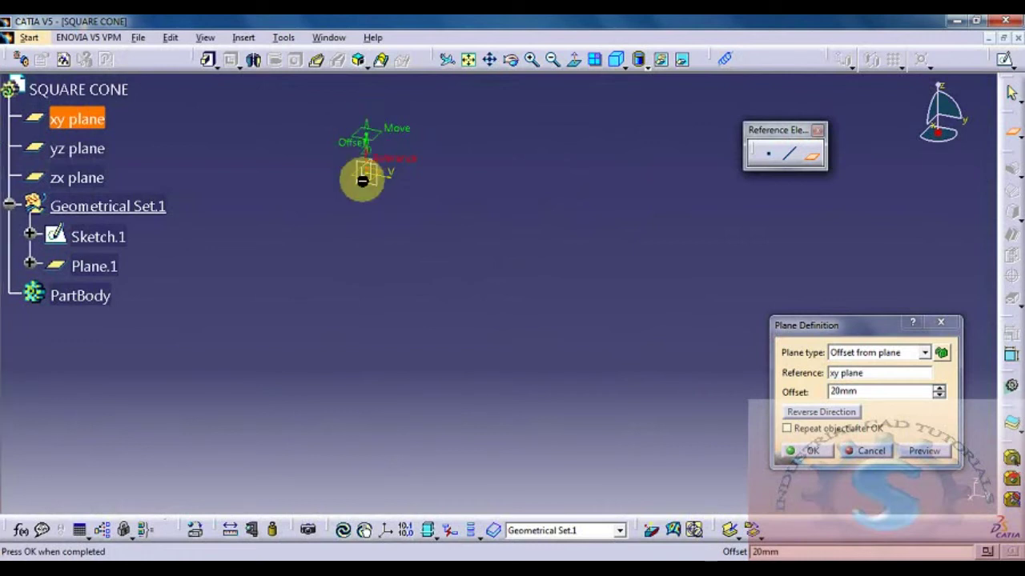
middle_drag(363, 186, 383, 123)
middle_drag(383, 123, 595, 409)
middle_drag(469, 297, 502, 174)
click(452, 349)
drag(503, 174, 529, 254)
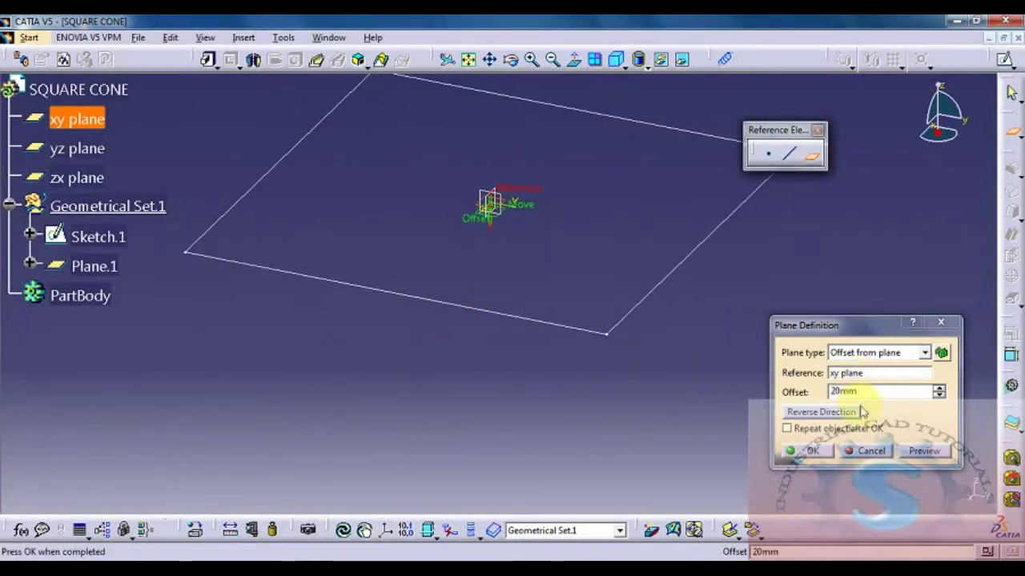
- Set the reference plane's offset to 1000 mm and create the plane
drag(859, 392, 806, 394)
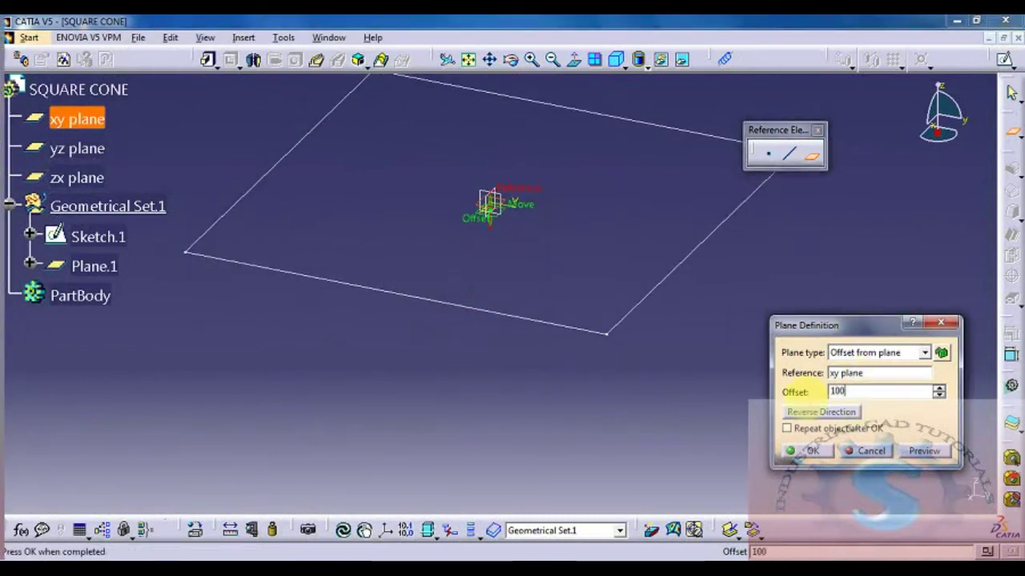
key(Tab)
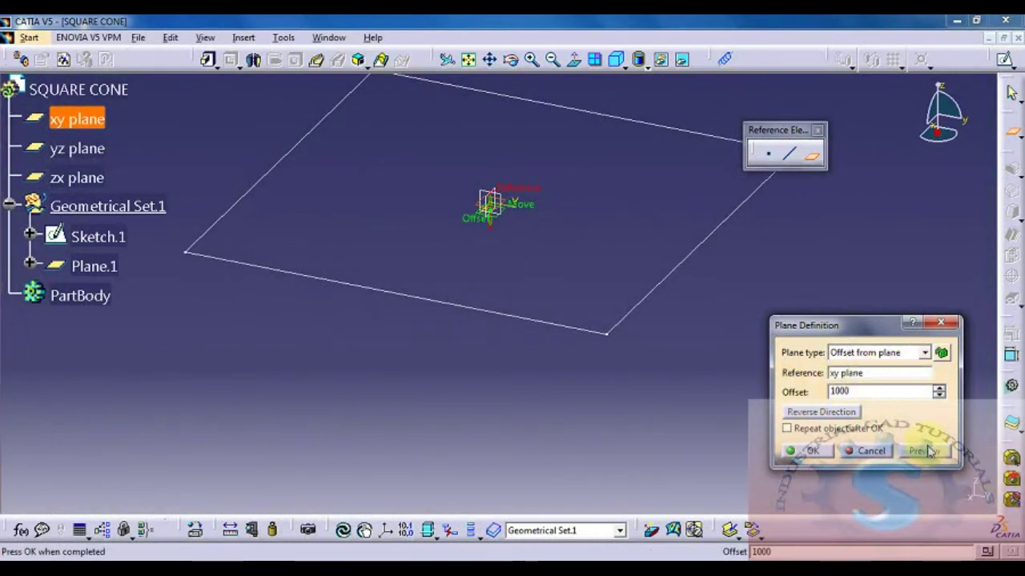
click(810, 452)
mouse_move(602, 396)
middle_down()
mouse_move(590, 304)
mouse_move(577, 481)
mouse_move(549, 398)
mouse_move(588, 304)
mouse_move(565, 357)
mouse_move(581, 357)
middle_up()
- Sketch a smaller rectangle around the origin on the offset plane, with its first corner at about H -258 mm, V 271 mm
click(477, 429)
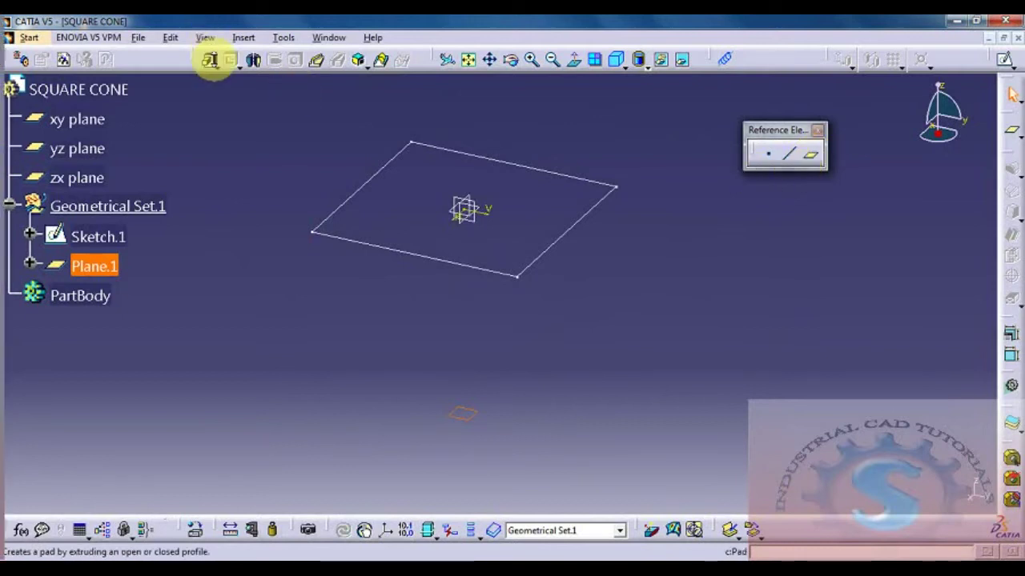
click(1007, 59)
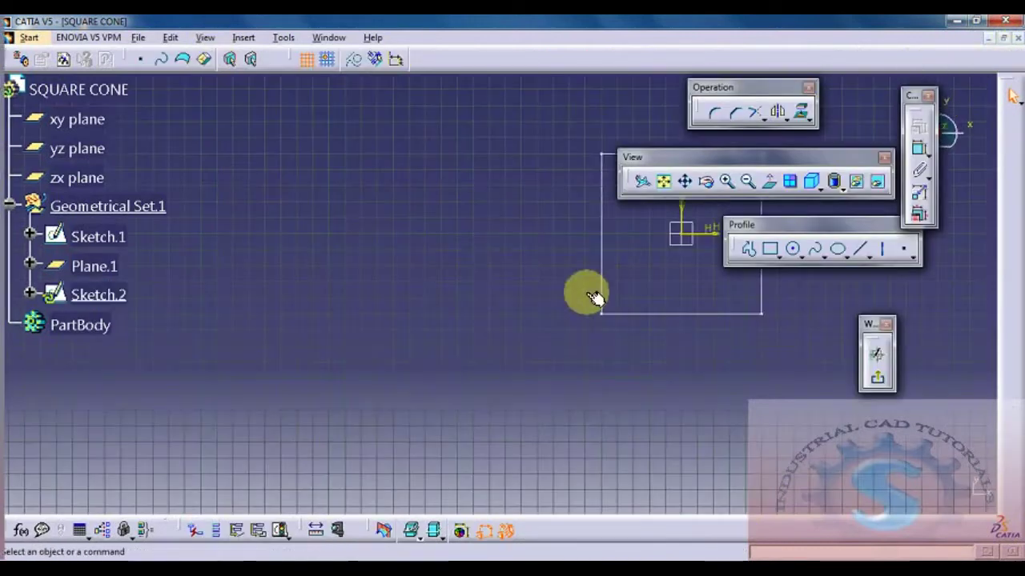
middle_drag(453, 283, 101, 283)
middle_drag(490, 252, 586, 223)
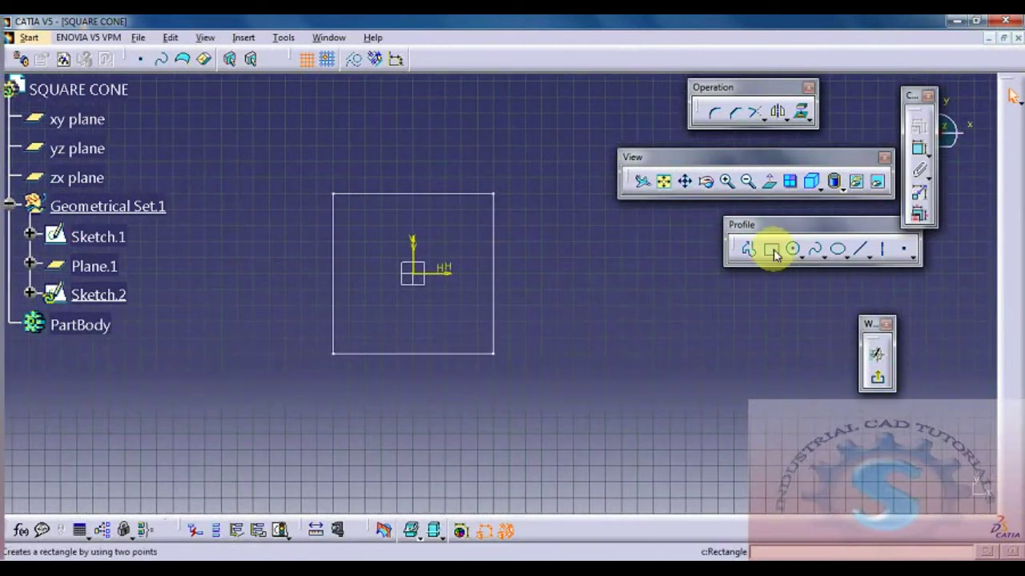
click(372, 231)
click(445, 312)
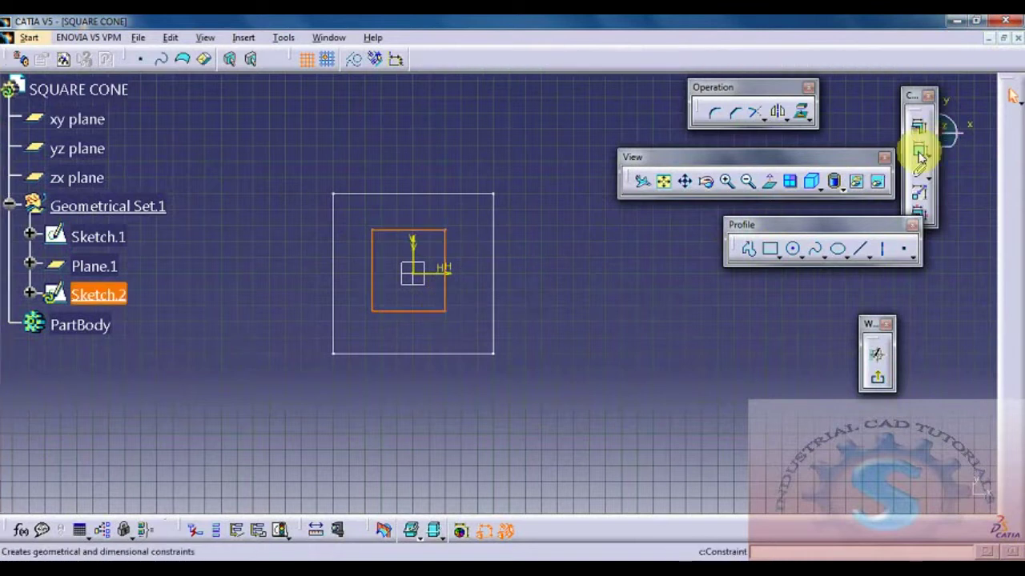
- Dimension the vertical side of the inner rectangle and set its length to 250 mm
click(919, 157)
click(454, 270)
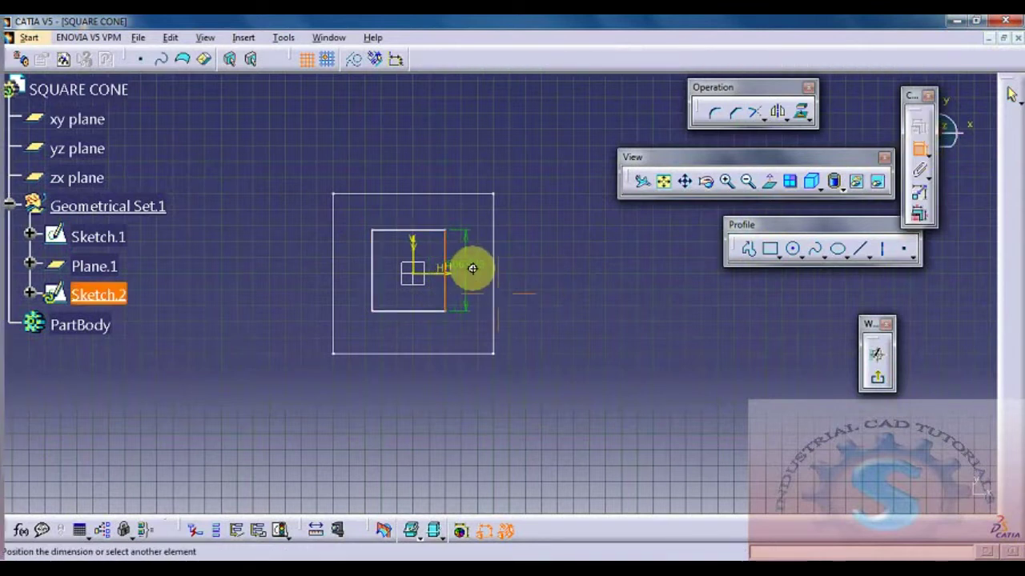
ctrl+middle_drag(472, 269, 499, 179)
mouse_move(397, 266)
middle_down()
mouse_move(568, 314)
mouse_move(494, 297)
mouse_move(507, 294)
middle_up()
double_click(517, 291)
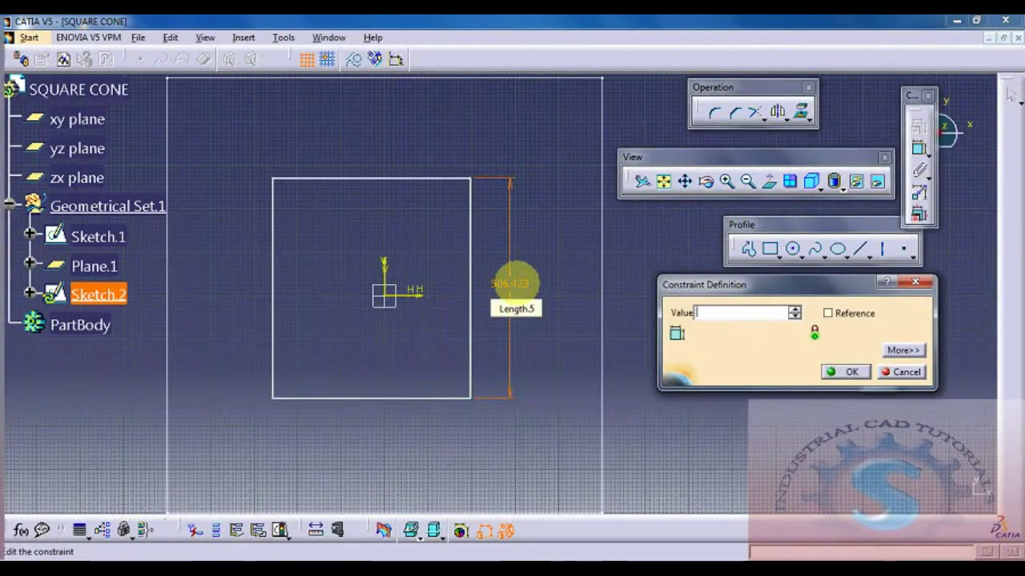
key(Return)
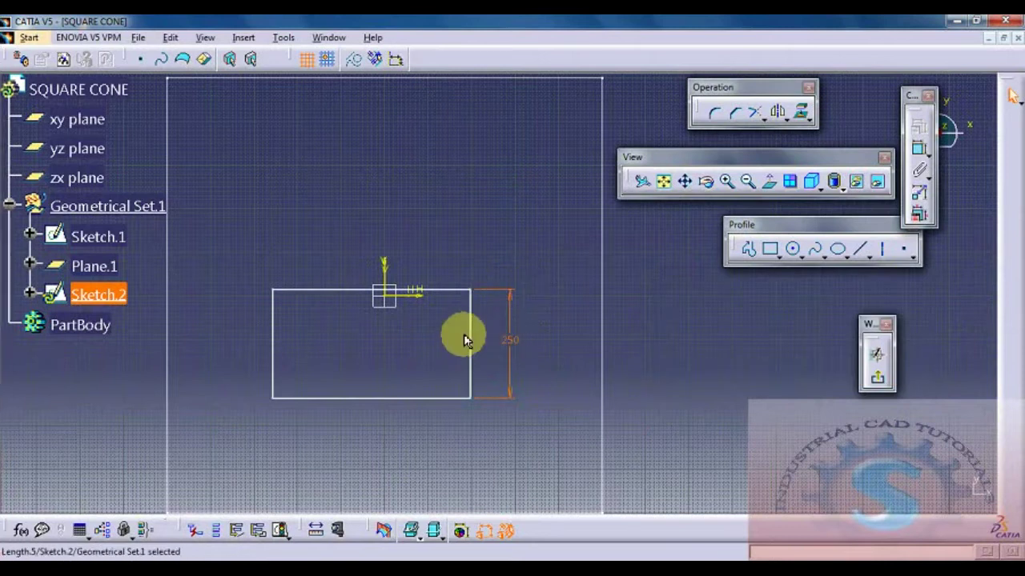
- Constrain the distance between the rectangle's upper edge and the horizontal axis to 250/2, giving 125 mm
click(441, 290)
ctrl+click(413, 296)
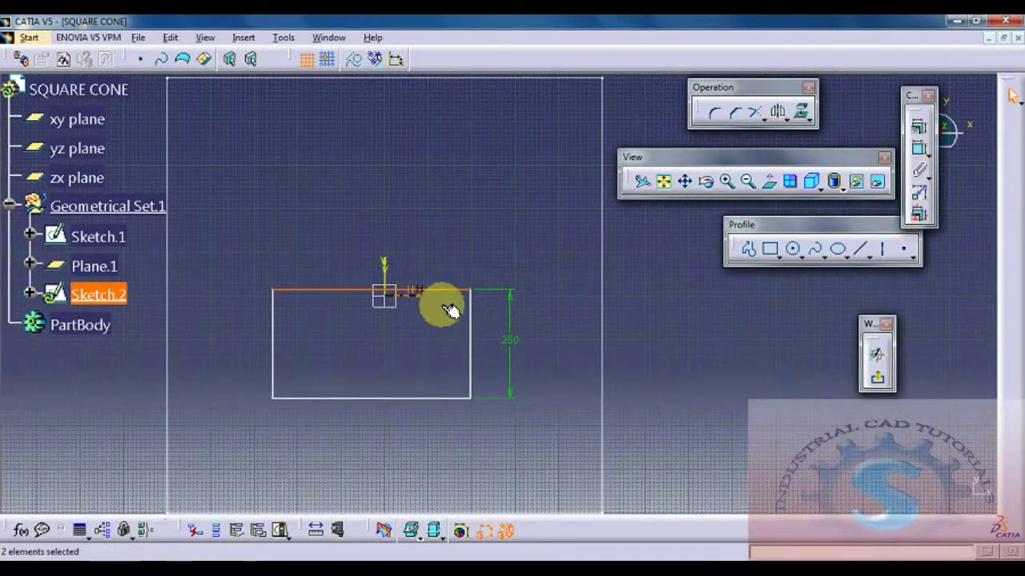
click(919, 150)
click(550, 318)
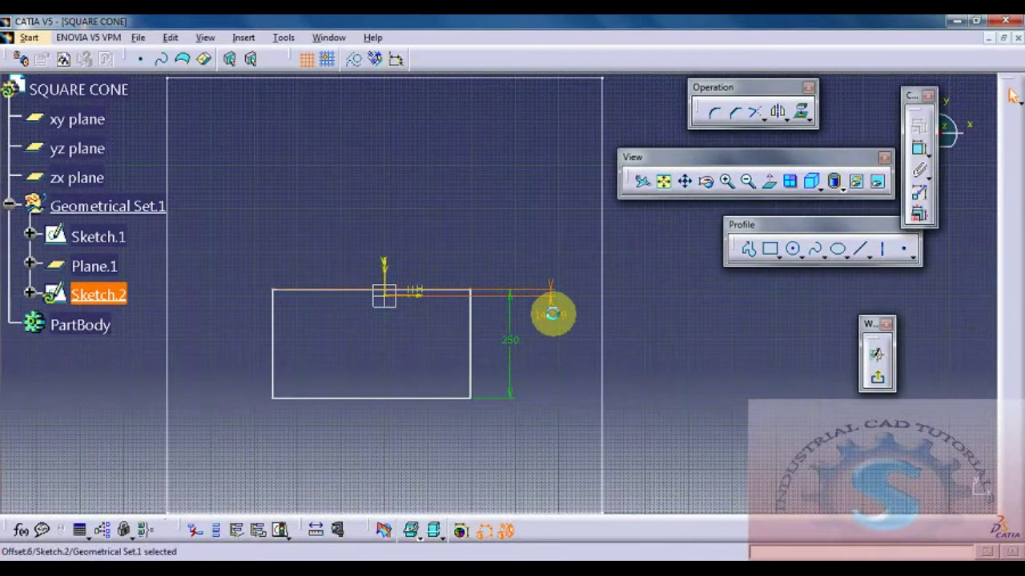
double_click(552, 315)
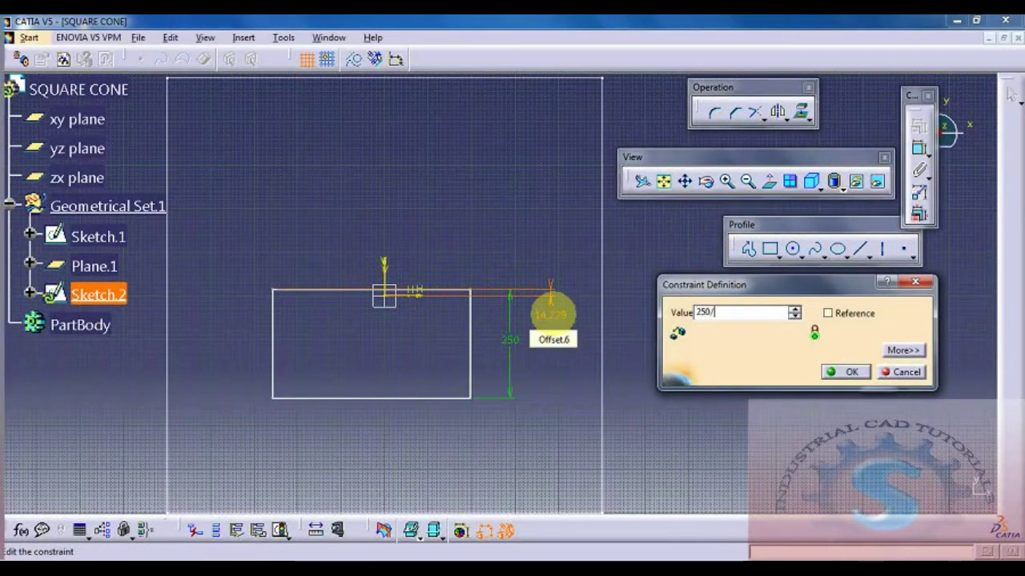
key(Return)
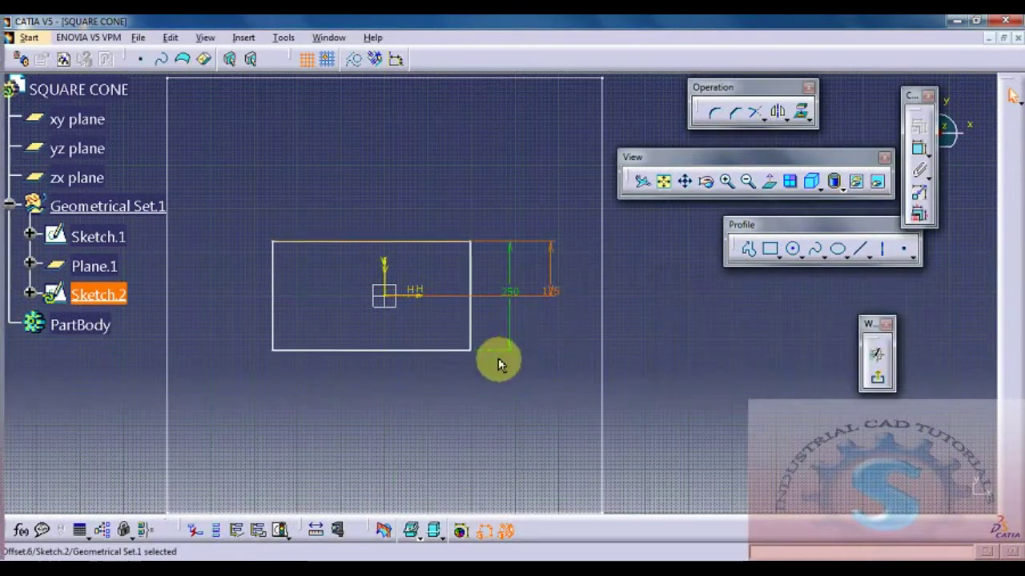
- Dimension the rectangle's upper edge and set its length to 250 mm
click(339, 240)
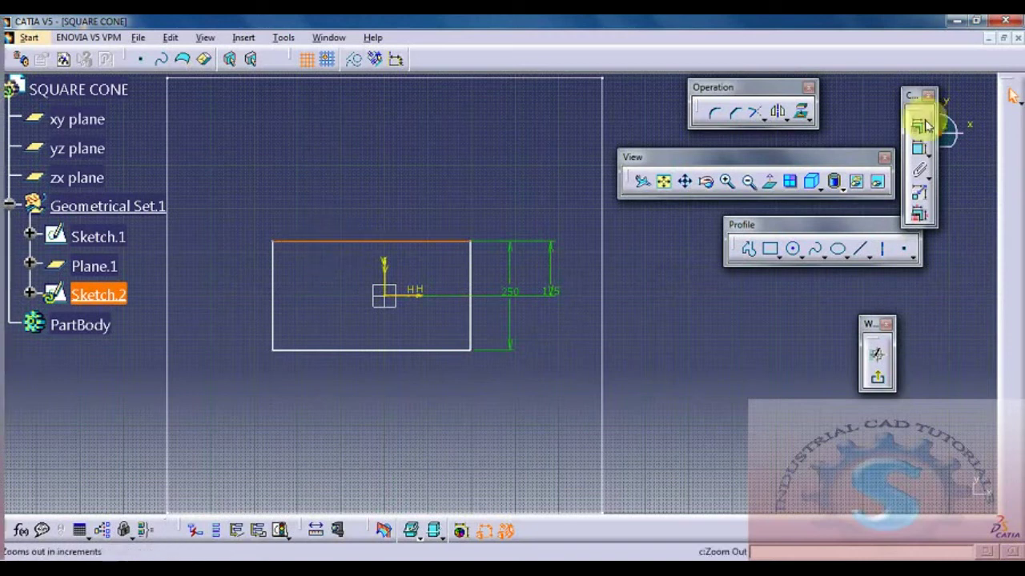
click(919, 149)
click(412, 205)
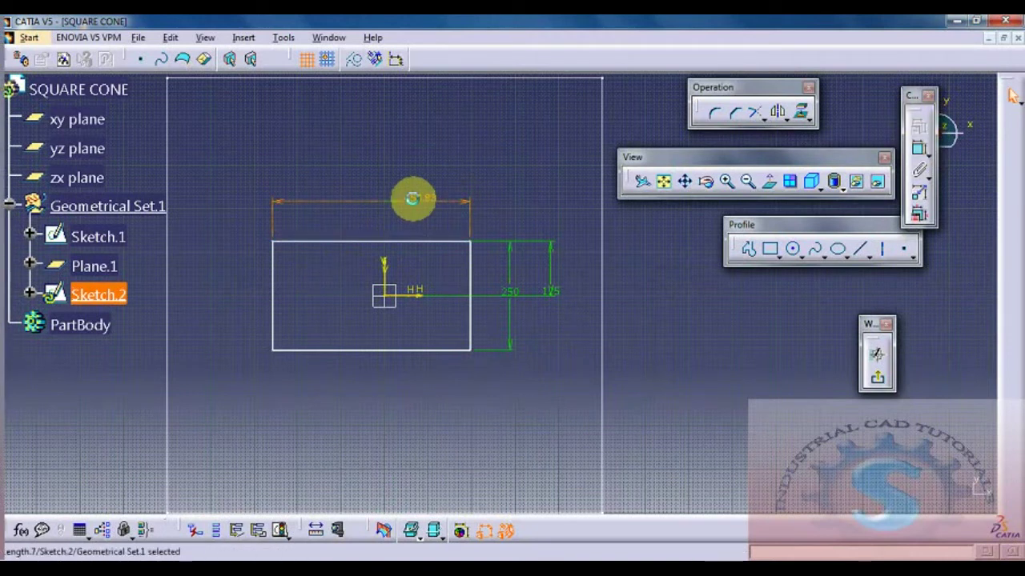
double_click(415, 207)
text(250)
key(Return)
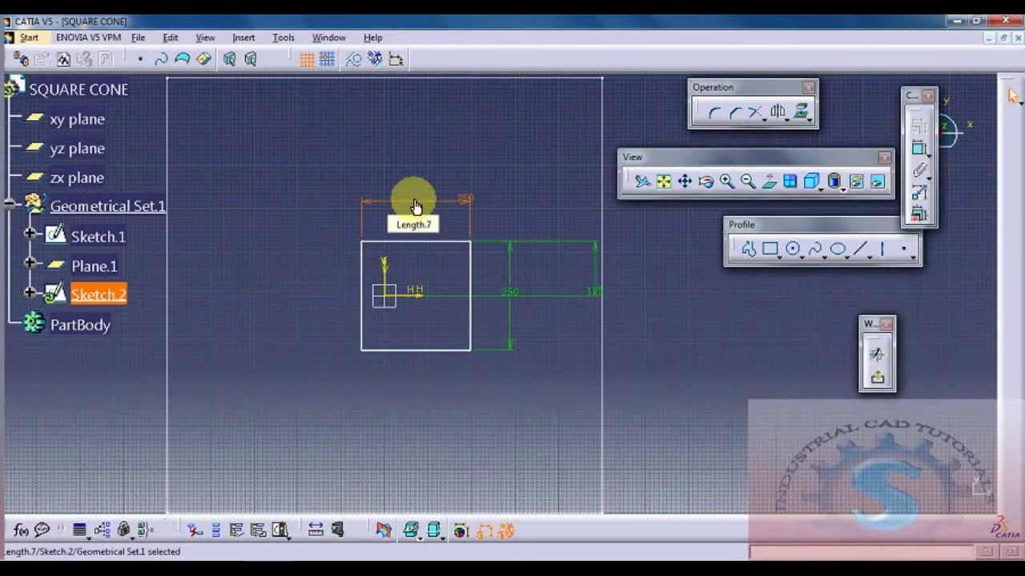
- Constrain the rectangle's left edge to 125 mm from the vertical axis and exit the sketch
ctrl+click(364, 278)
click(919, 150)
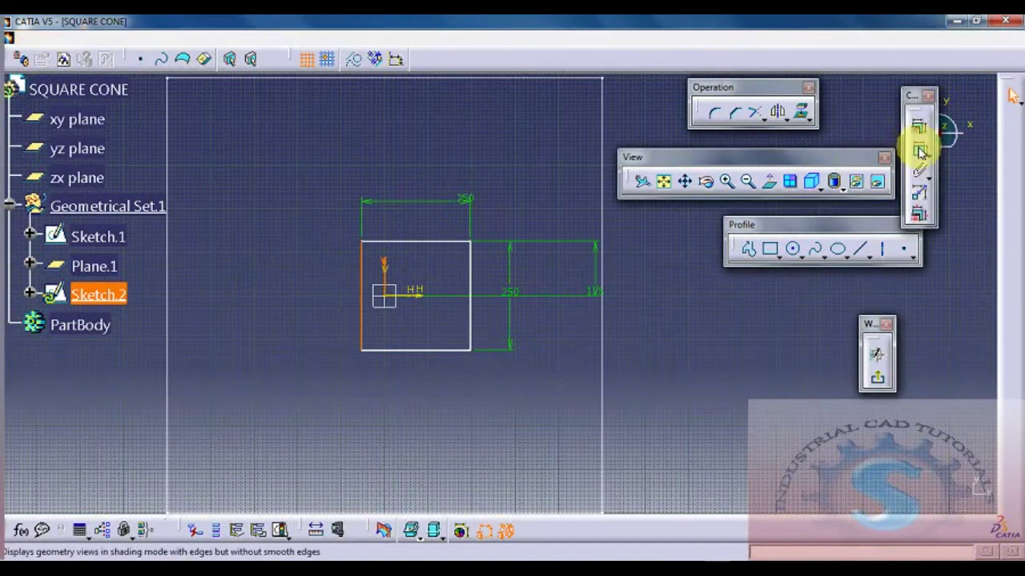
click(433, 145)
double_click(434, 145)
double_click(436, 148)
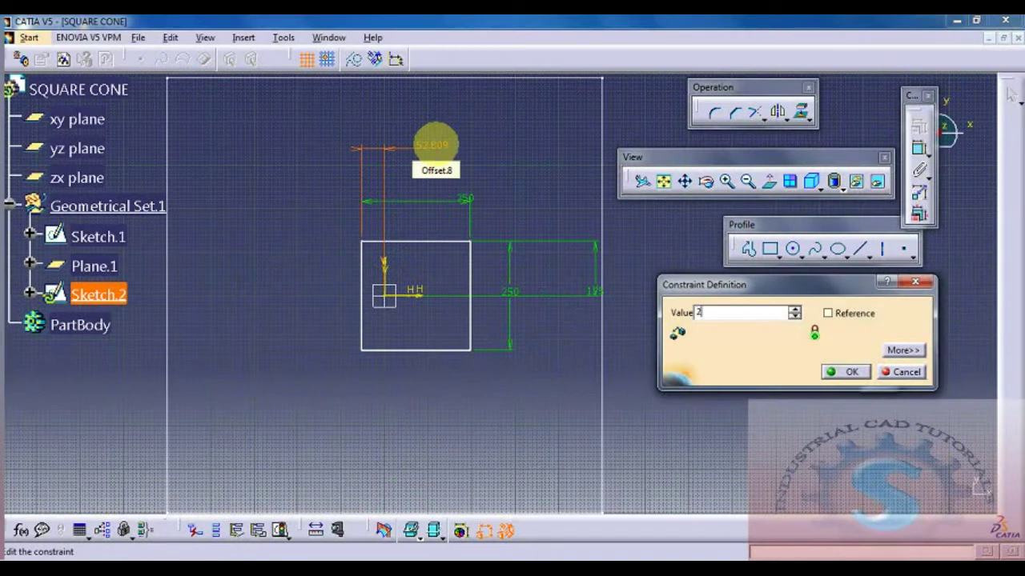
key(Return)
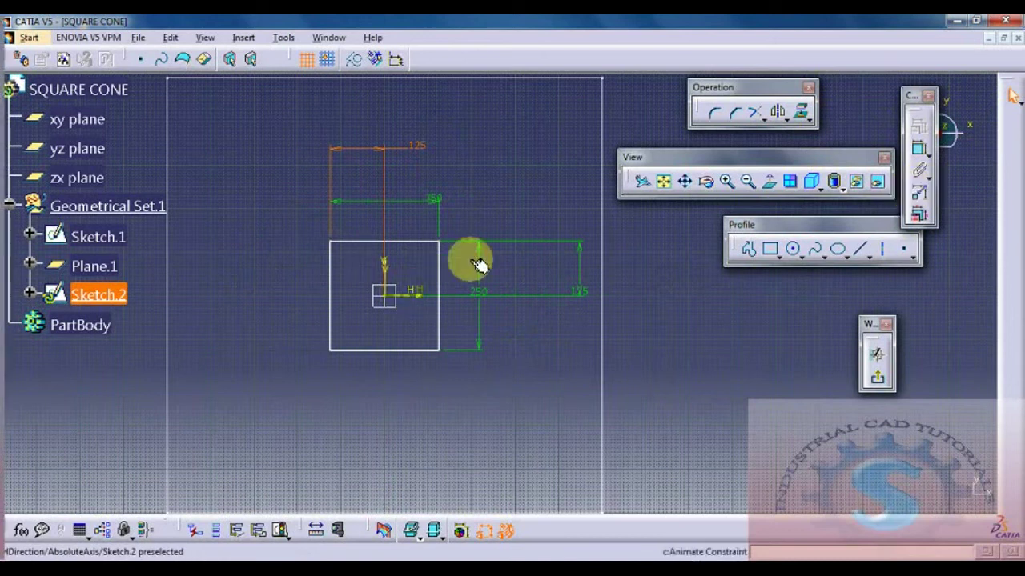
click(877, 377)
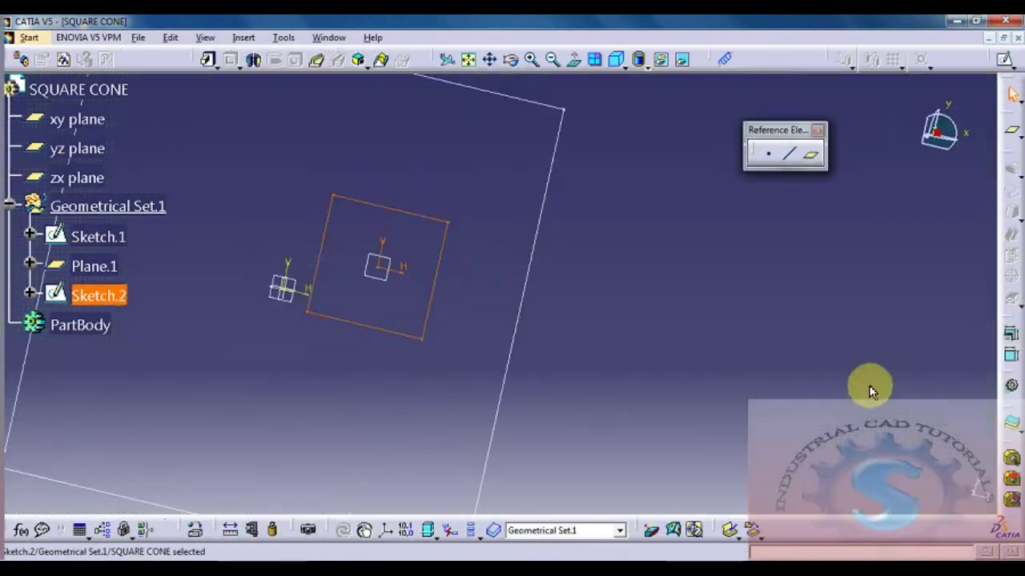
- Create a multi-sections solid with Sketch.1 and Sketch.2 as its sections, floating the sketch-based feature tools and previewing the result first
mouse_move(613, 302)
middle_down()
mouse_move(623, 223)
mouse_move(547, 396)
mouse_move(579, 357)
mouse_move(588, 307)
mouse_move(643, 377)
mouse_move(613, 336)
mouse_move(626, 298)
mouse_move(544, 393)
mouse_move(649, 320)
mouse_move(581, 357)
mouse_move(583, 367)
middle_up()
mouse_move(579, 328)
middle_down()
mouse_move(523, 373)
mouse_move(536, 343)
mouse_move(617, 366)
mouse_move(572, 389)
mouse_move(553, 359)
middle_up()
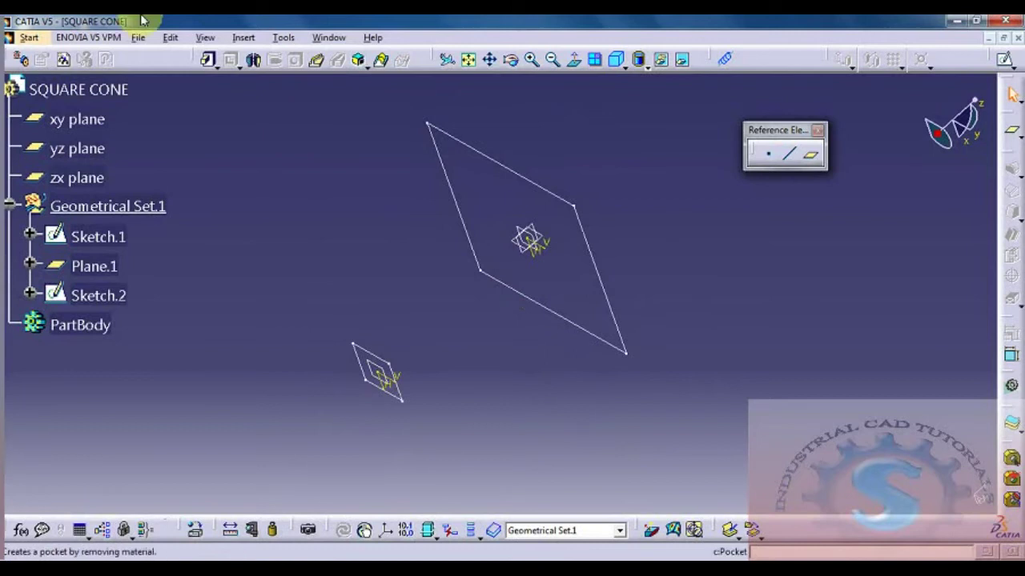
drag(194, 48, 167, 119)
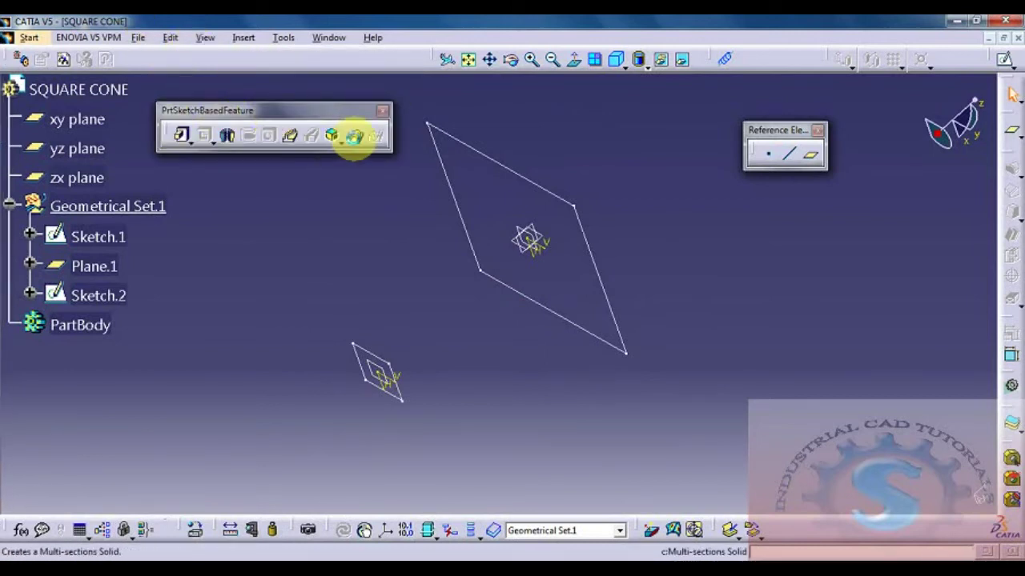
click(354, 136)
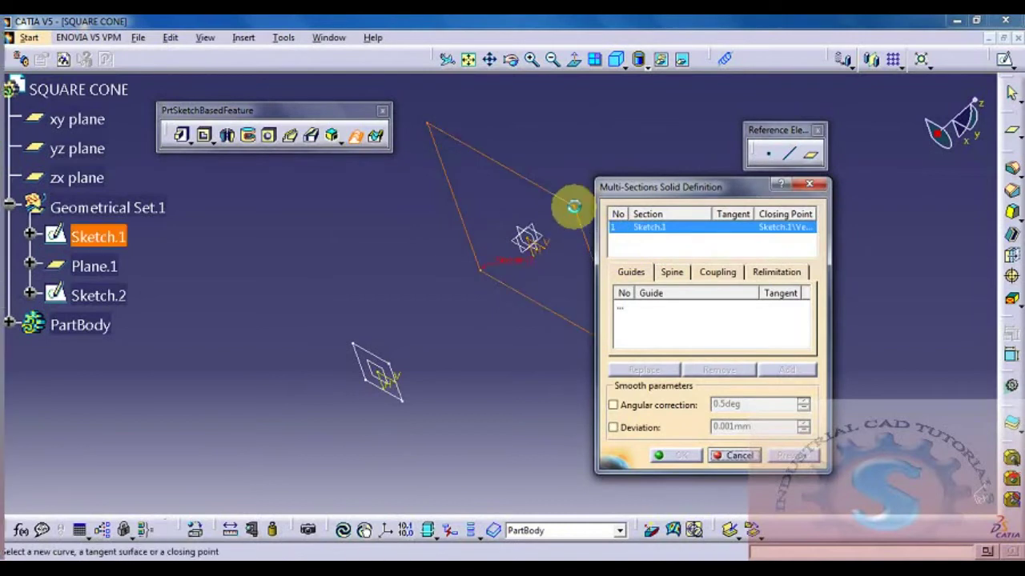
click(406, 400)
middle_drag(464, 366, 457, 304)
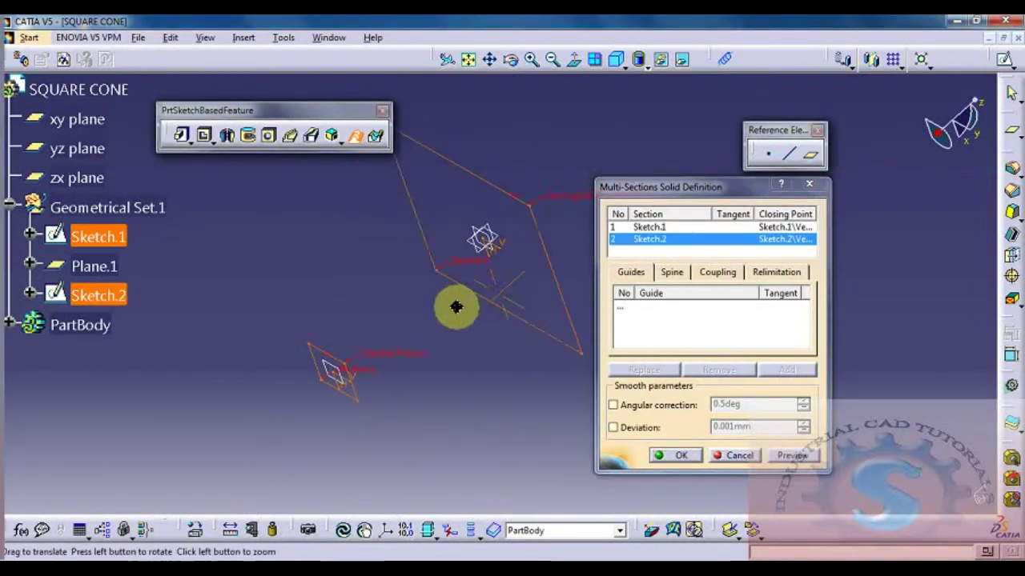
click(792, 456)
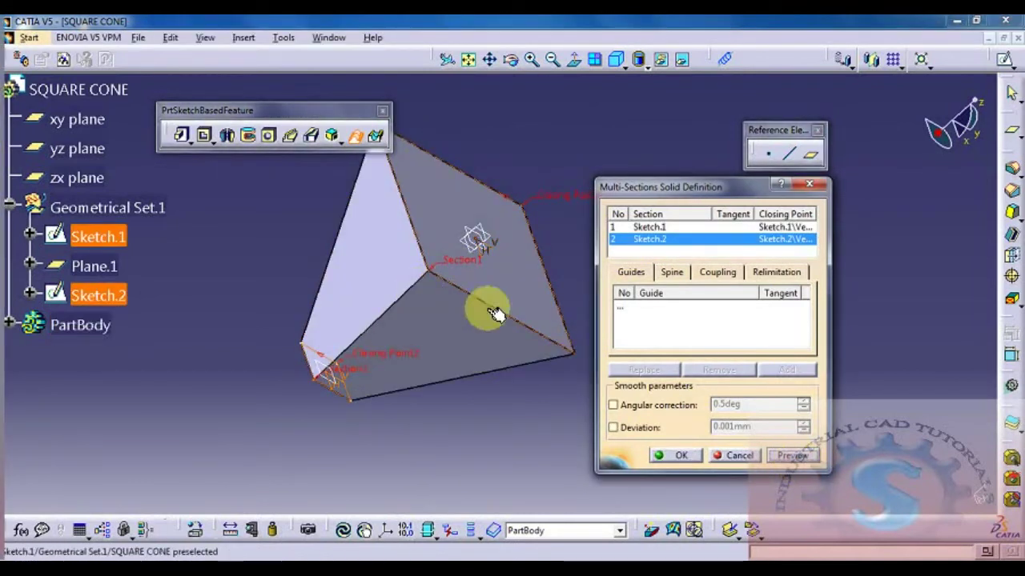
click(671, 457)
- Sketch a rectangle about 855 mm high on the solid's large square face, with its first corner at about H -421 mm, V 413 mm
middle_drag(622, 311, 636, 366)
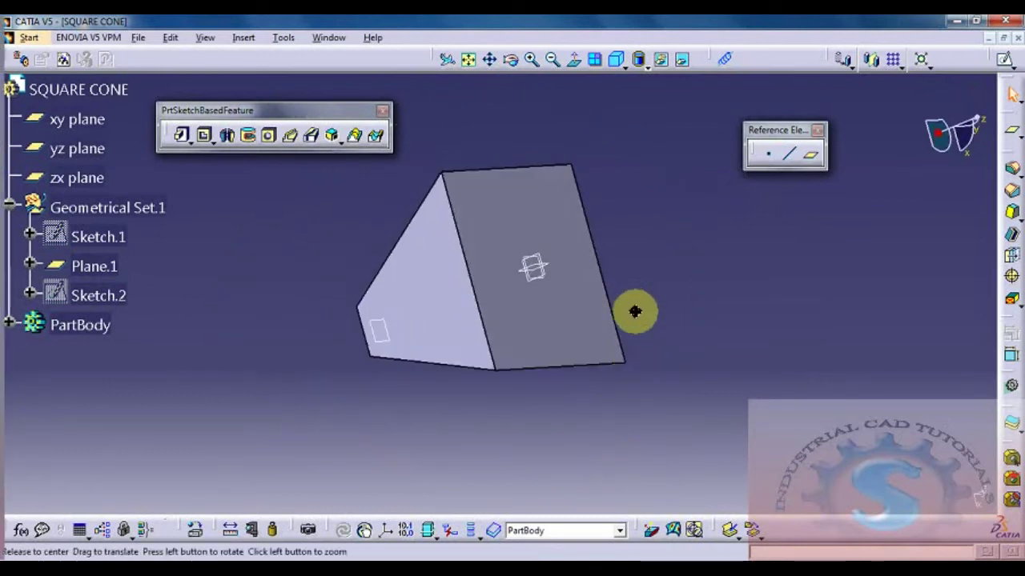
click(578, 335)
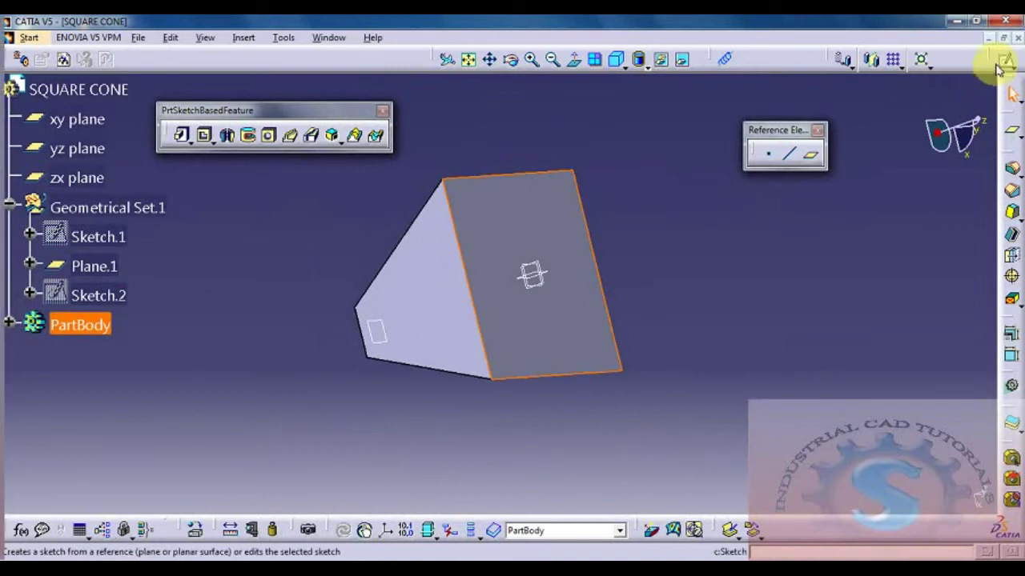
click(999, 69)
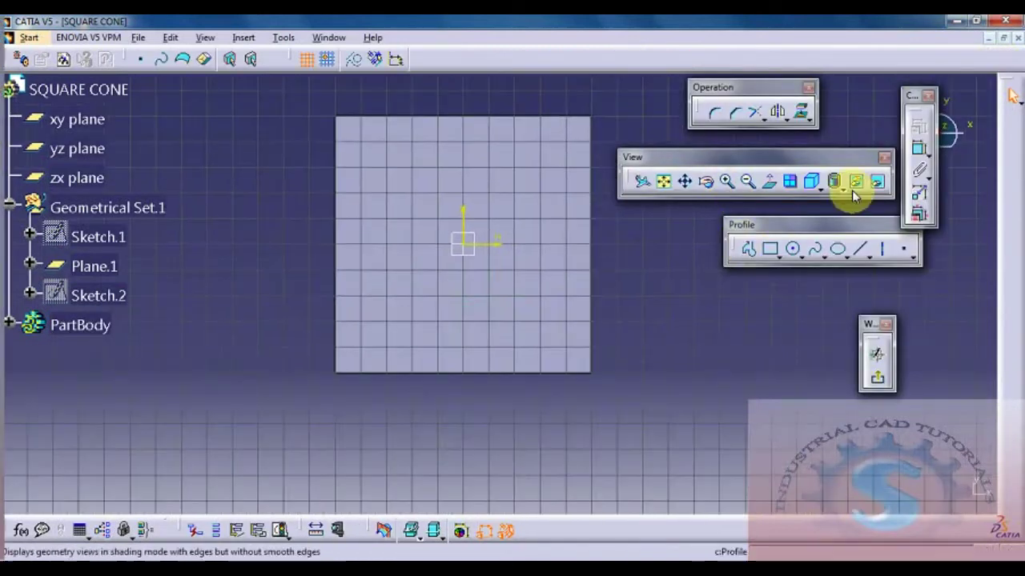
click(770, 248)
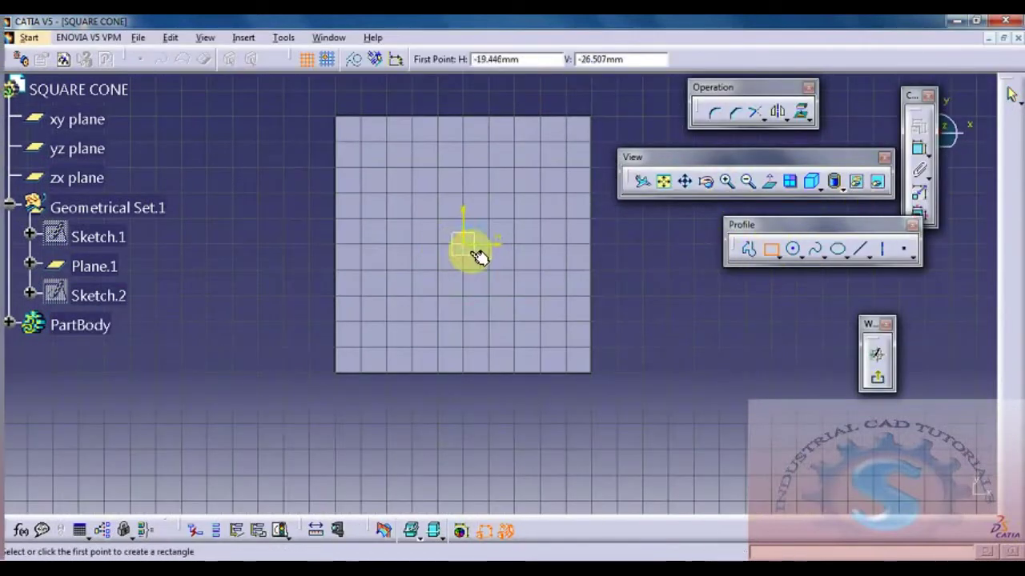
click(355, 137)
click(570, 354)
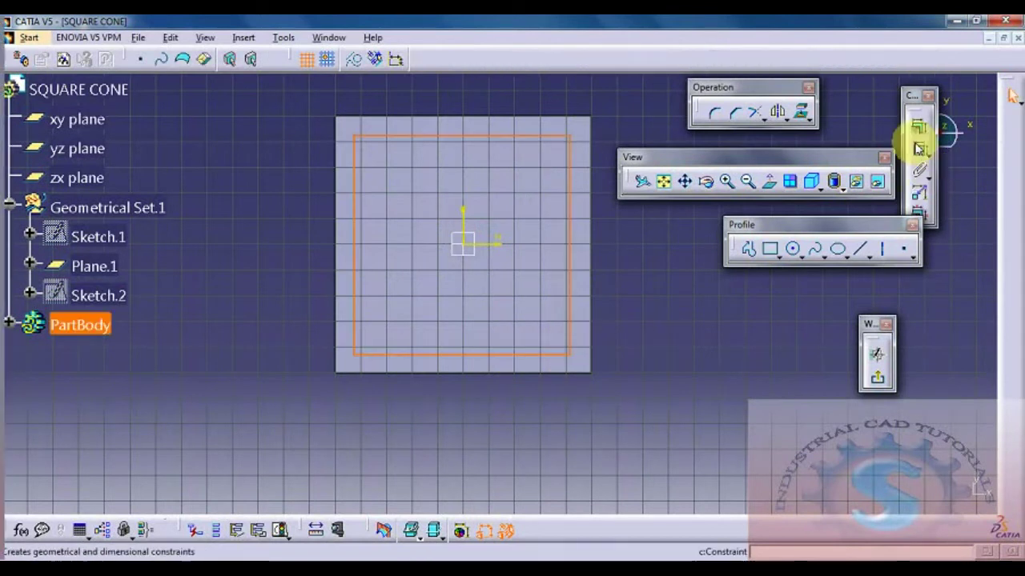
- Dimension the left side of the new rectangle and set its length to 980 mm
click(919, 148)
click(355, 259)
click(274, 245)
double_click(277, 250)
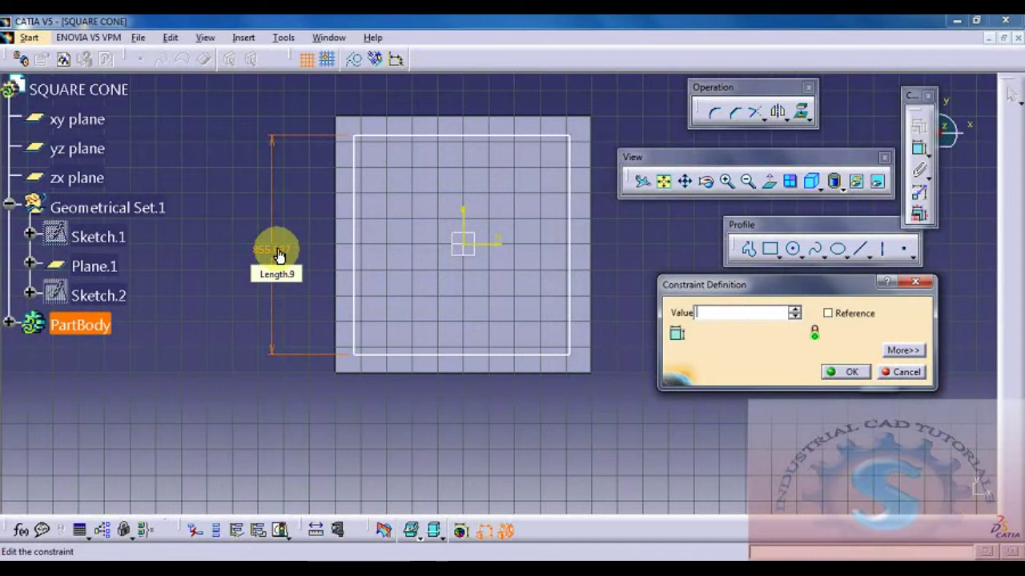
text(980)
key(Return)
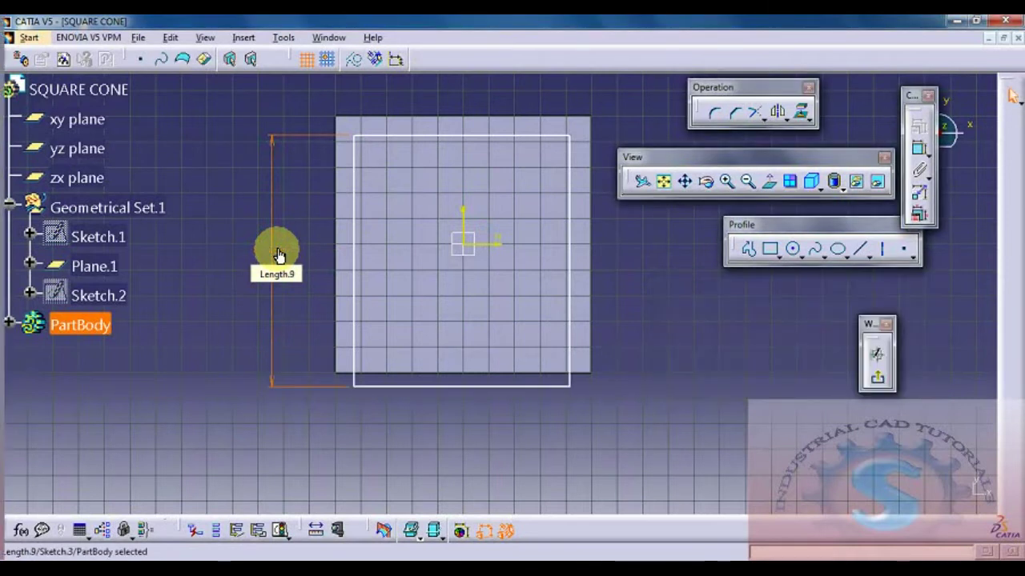
- Dimension the rectangle's lower edge and set its length to 980 mm
middle_drag(389, 293, 325, 310)
click(919, 148)
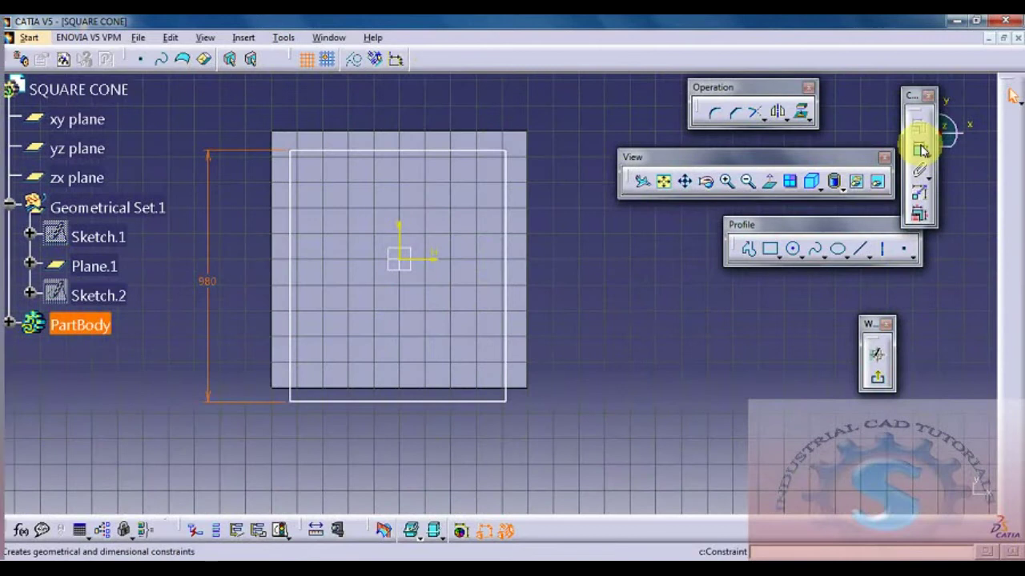
click(477, 409)
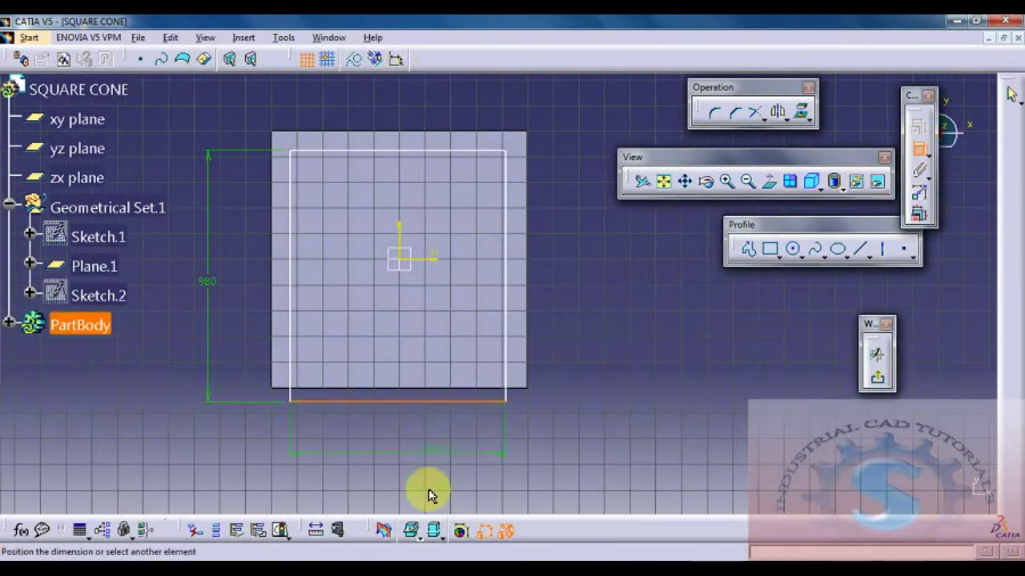
double_click(432, 446)
key(BackSpace)
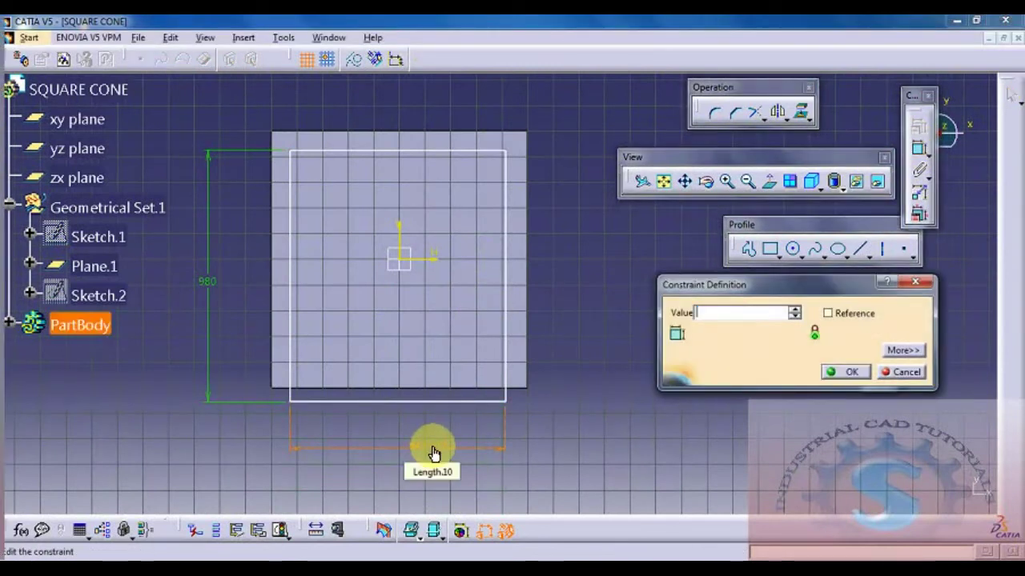
key(Return)
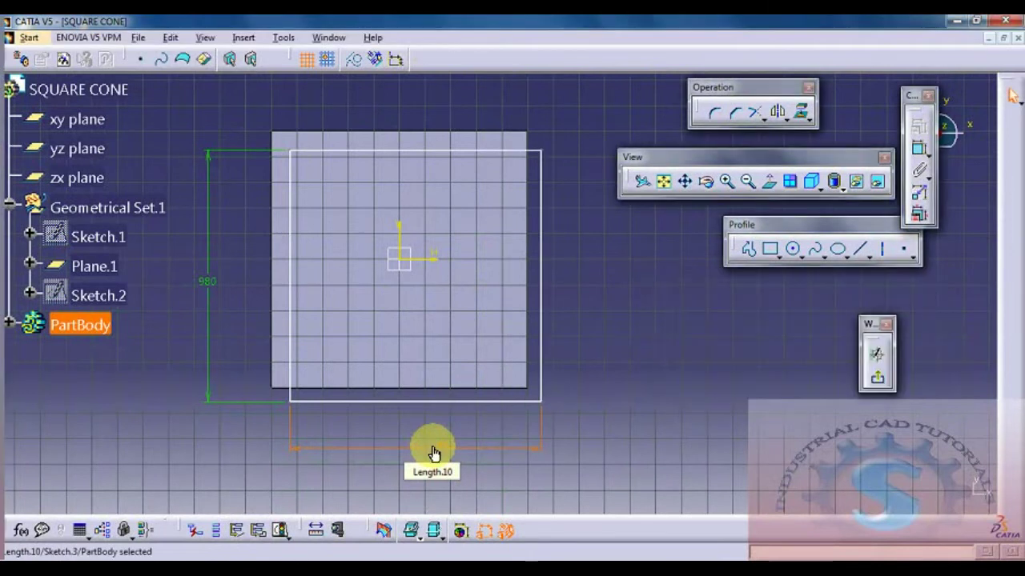
- Constrain the distance between the rectangle's lower edge and the horizontal axis to 490 mm
middle_drag(531, 400, 565, 349)
click(470, 357)
click(920, 146)
click(671, 292)
double_click(678, 286)
key(BackSpace)
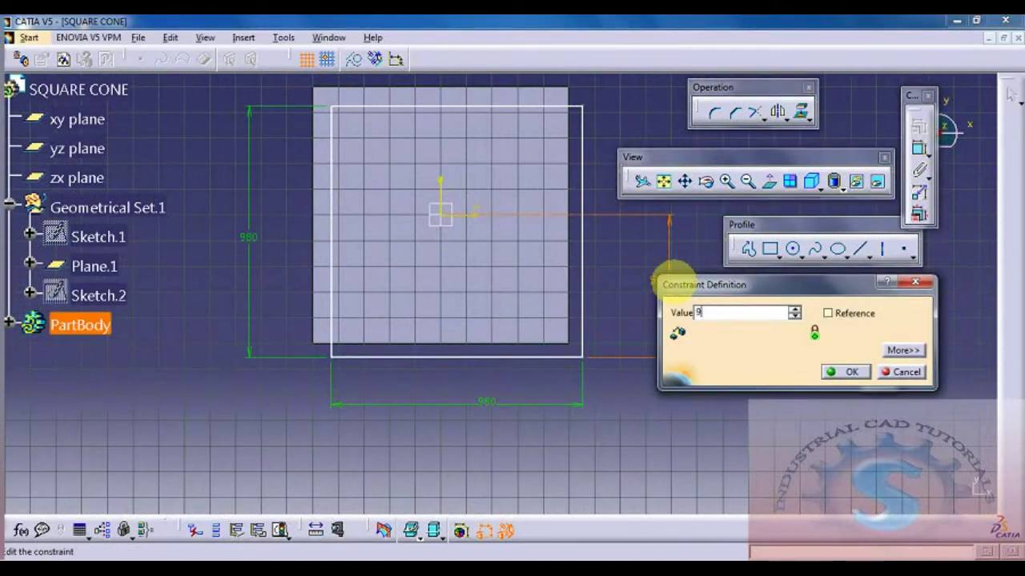
key(Return)
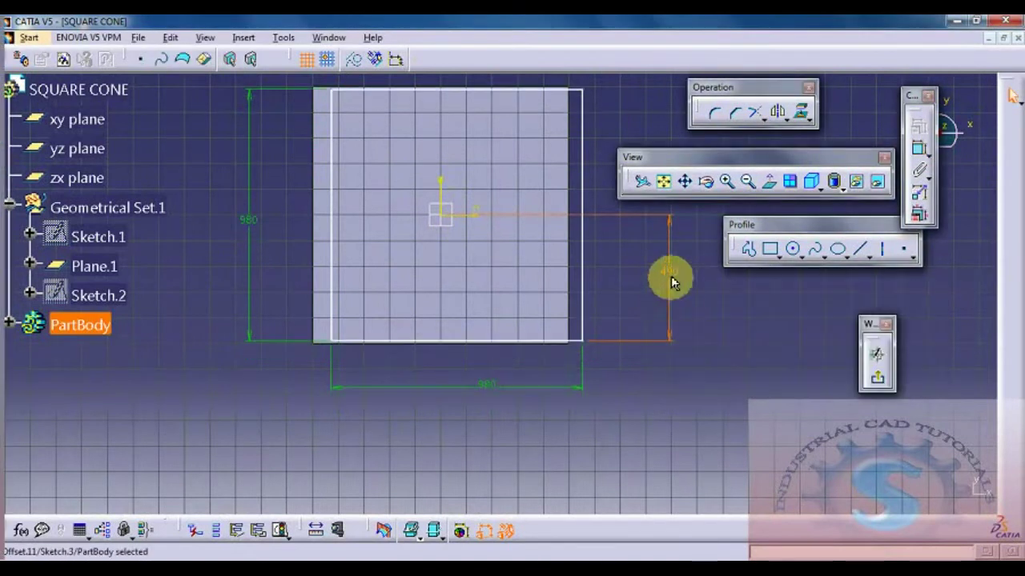
- Constrain the distance between the rectangle's left edge and the vertical axis to 980/2, giving 490 mm
middle_drag(644, 289, 611, 341)
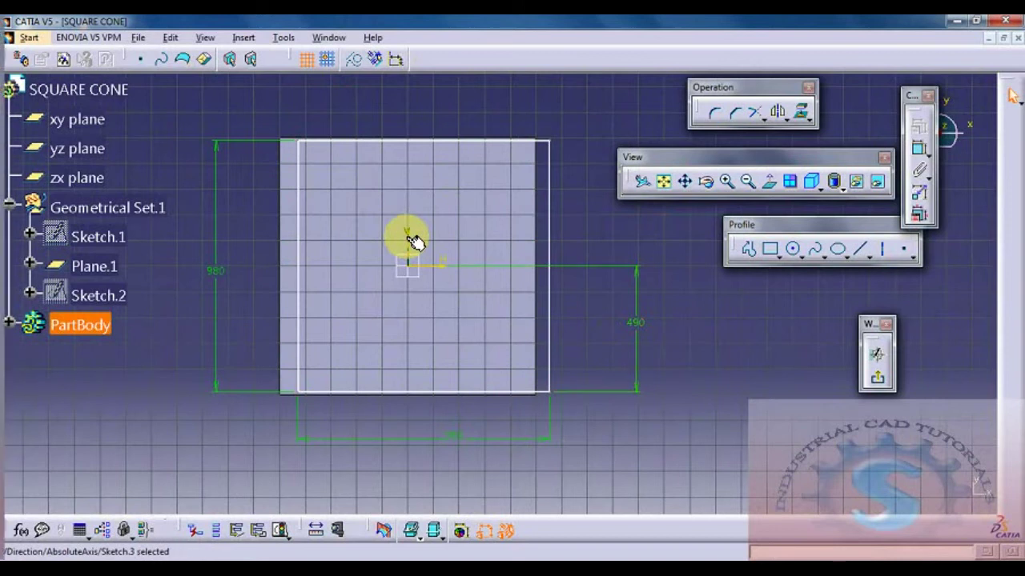
click(298, 248)
click(921, 146)
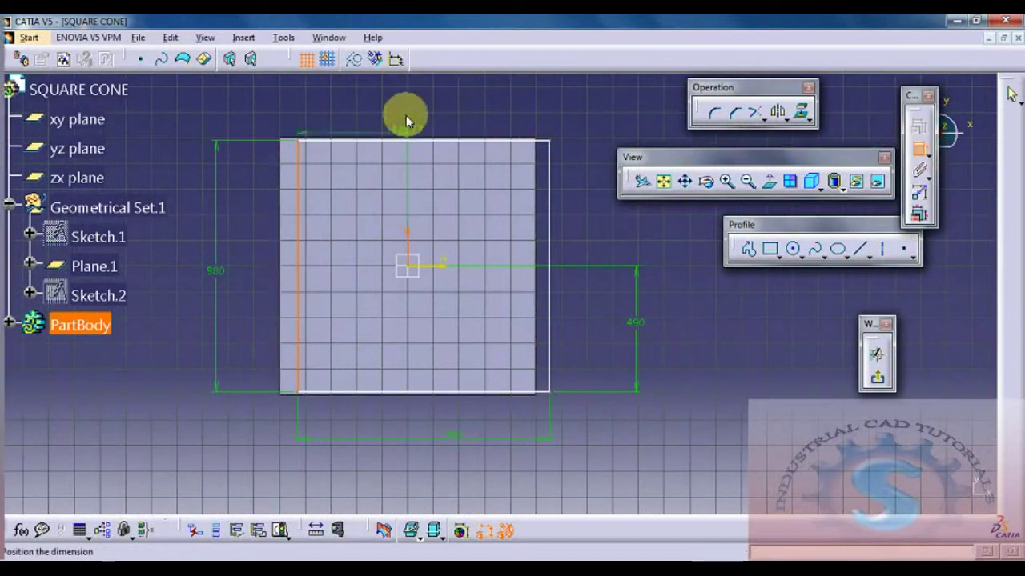
double_click(401, 102)
text(980/2)
key(Return)
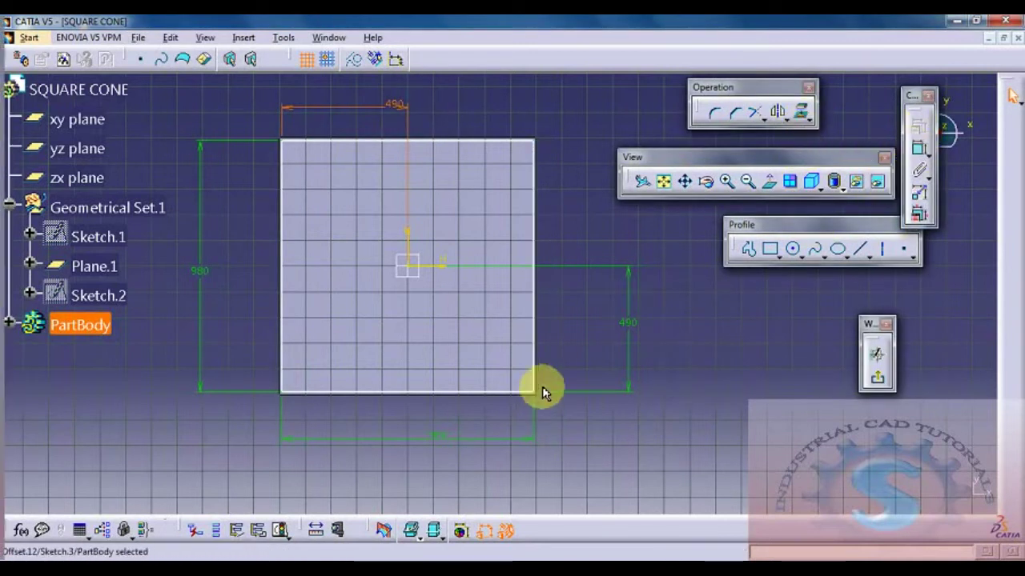
- Exit the 980 mm square's sketch and start a new sketch on Plane.1 at the cone's small end
mouse_move(433, 405)
middle_down()
mouse_move(515, 245)
mouse_move(492, 328)
mouse_move(511, 276)
middle_up()
mouse_move(544, 201)
middle_down()
mouse_move(554, 154)
mouse_move(518, 231)
mouse_move(521, 219)
mouse_move(499, 235)
mouse_move(508, 218)
mouse_move(467, 268)
mouse_move(539, 288)
middle_up()
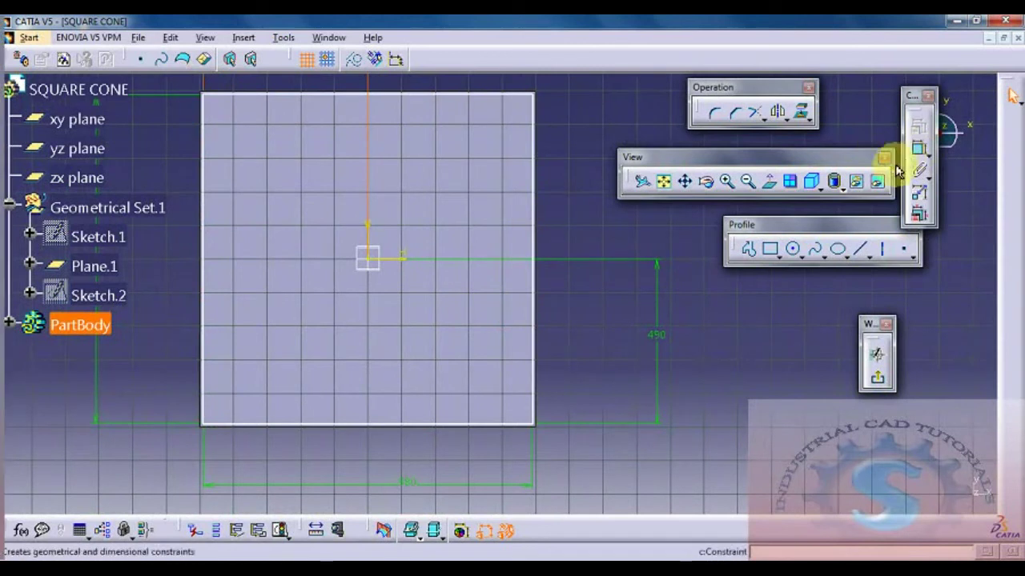
click(879, 385)
mouse_move(696, 308)
middle_down()
mouse_move(817, 340)
mouse_move(945, 340)
middle_up()
middle_drag(472, 308, 279, 304)
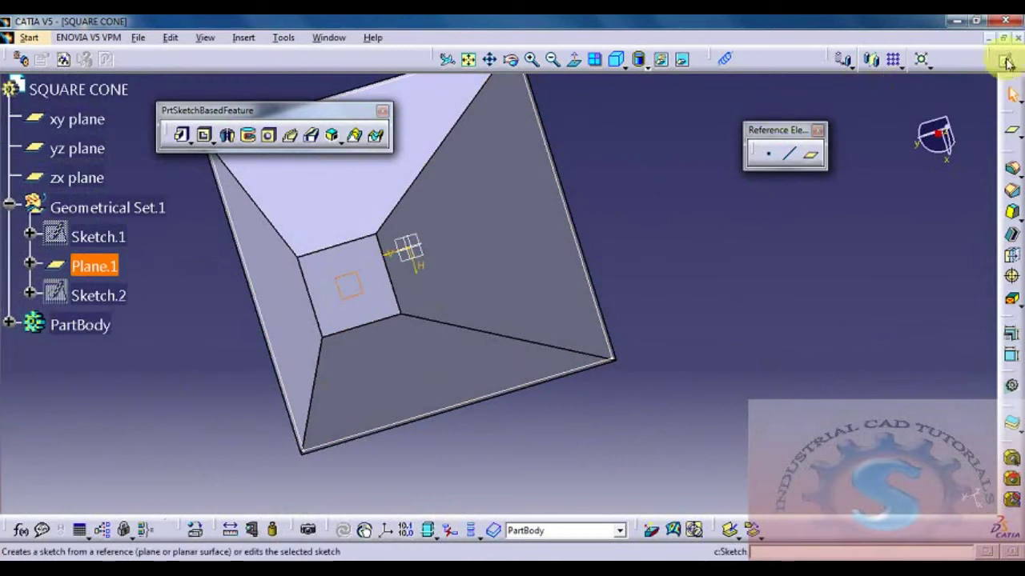
click(1007, 63)
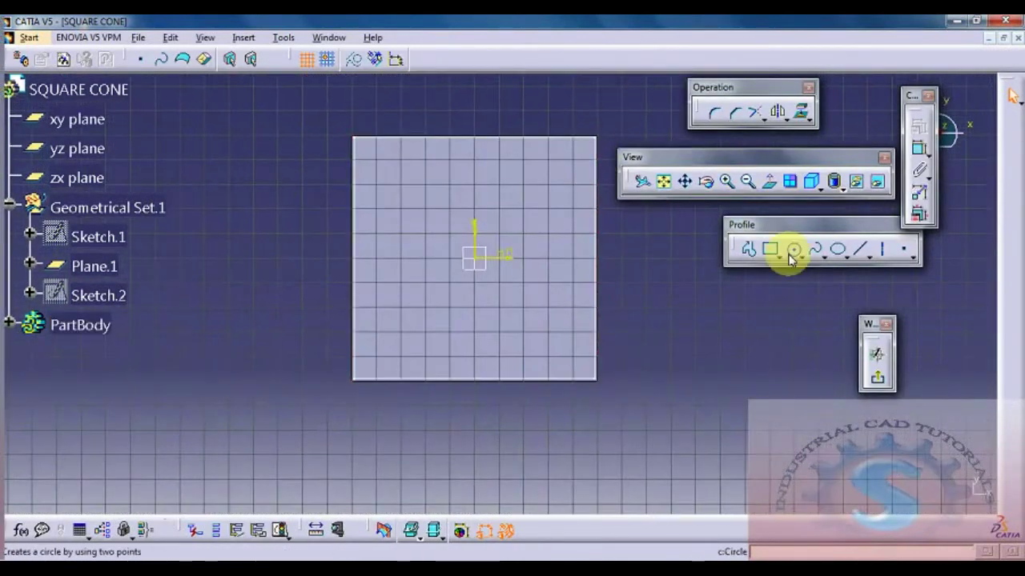
- Sketch a rectangle about 483 mm wide and 461 mm high around the sketch origin
click(777, 251)
click(416, 207)
click(535, 320)
- Dimension the rectangle's right side and set its length to 230 mm
click(923, 157)
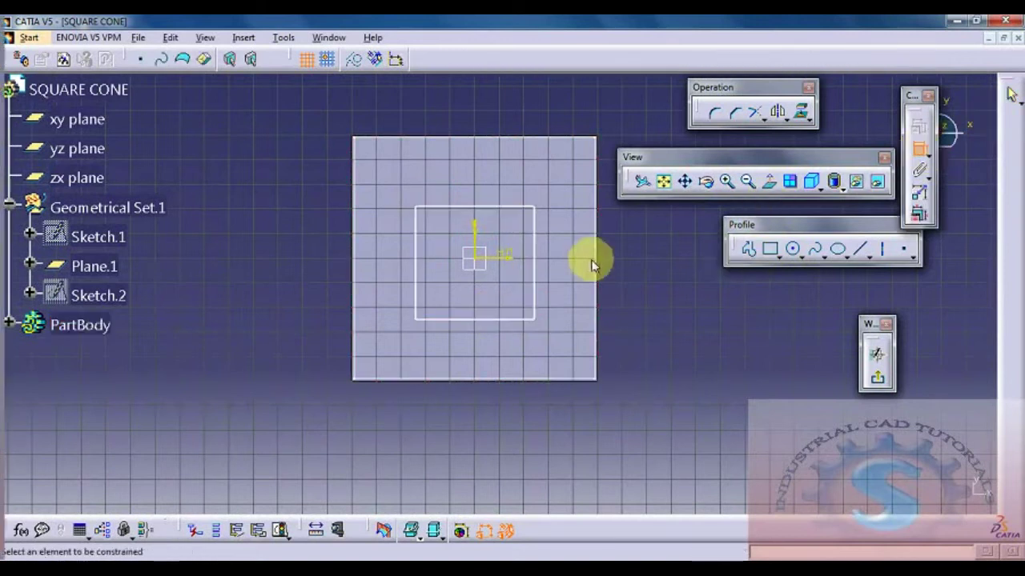
click(534, 261)
double_click(644, 277)
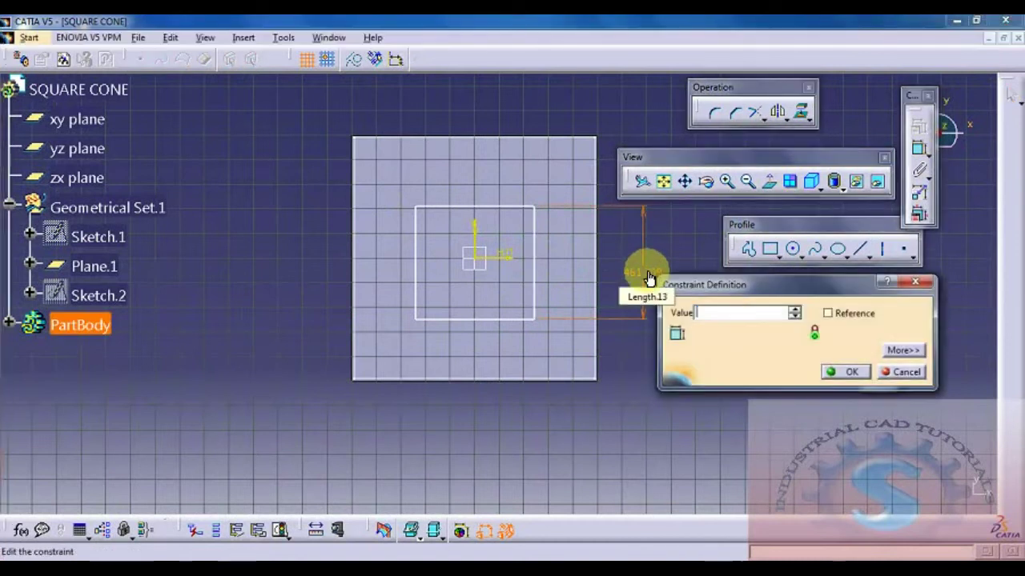
text(230mm)
key(Return)
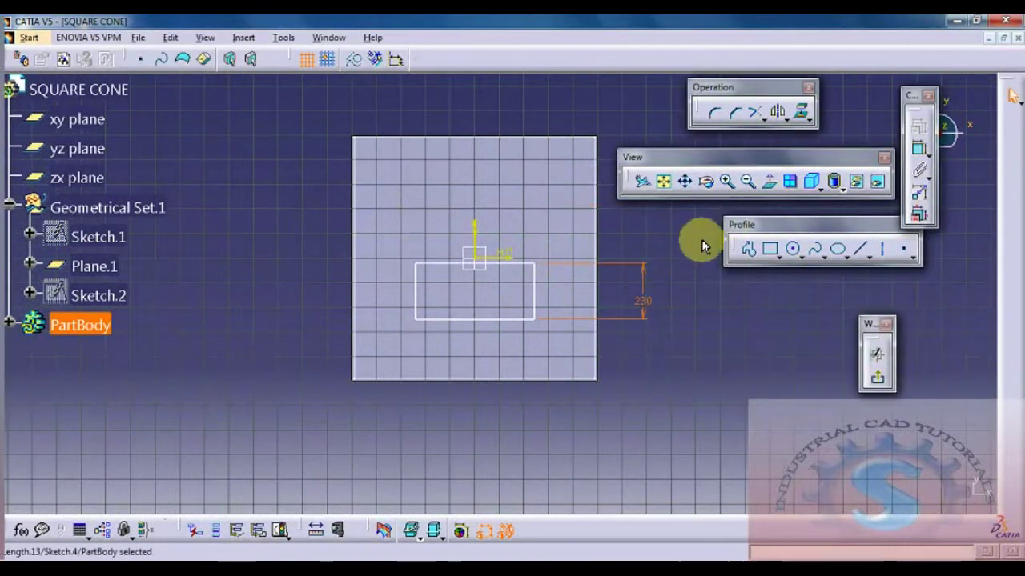
- Dimension the rectangle's upper edge and try to set its length to 230 mm
click(500, 264)
click(918, 146)
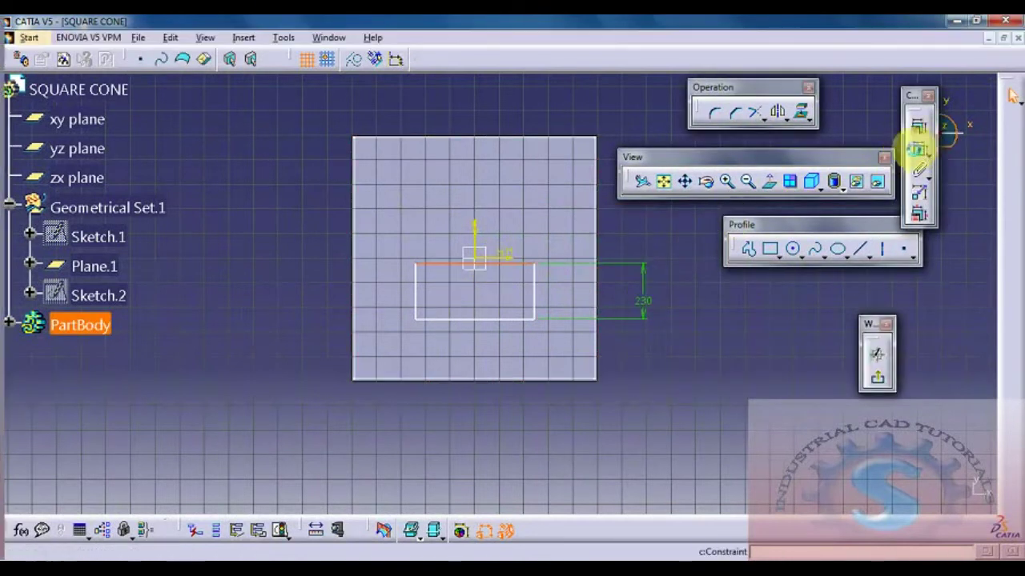
click(466, 114)
double_click(466, 114)
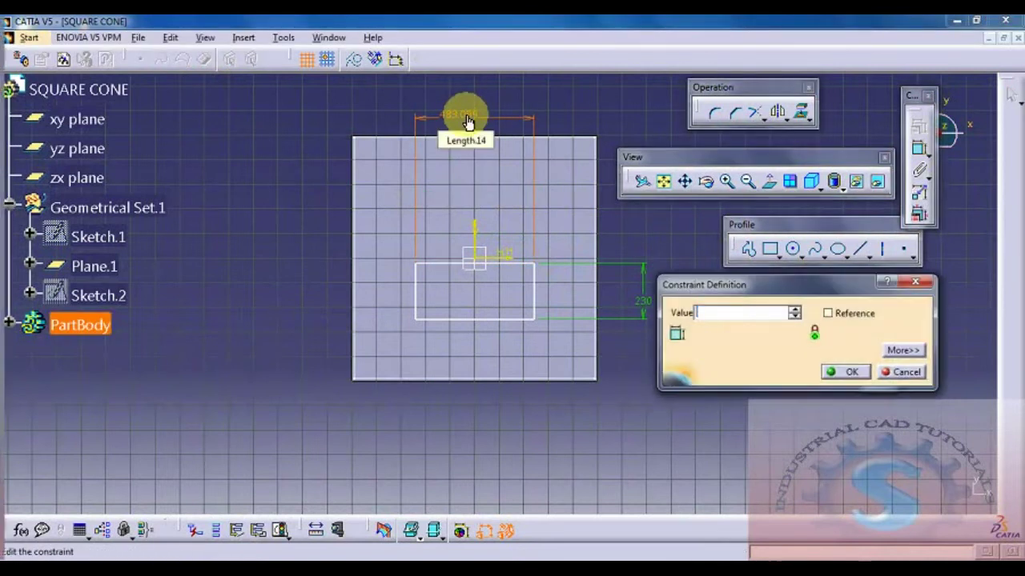
key(Return)
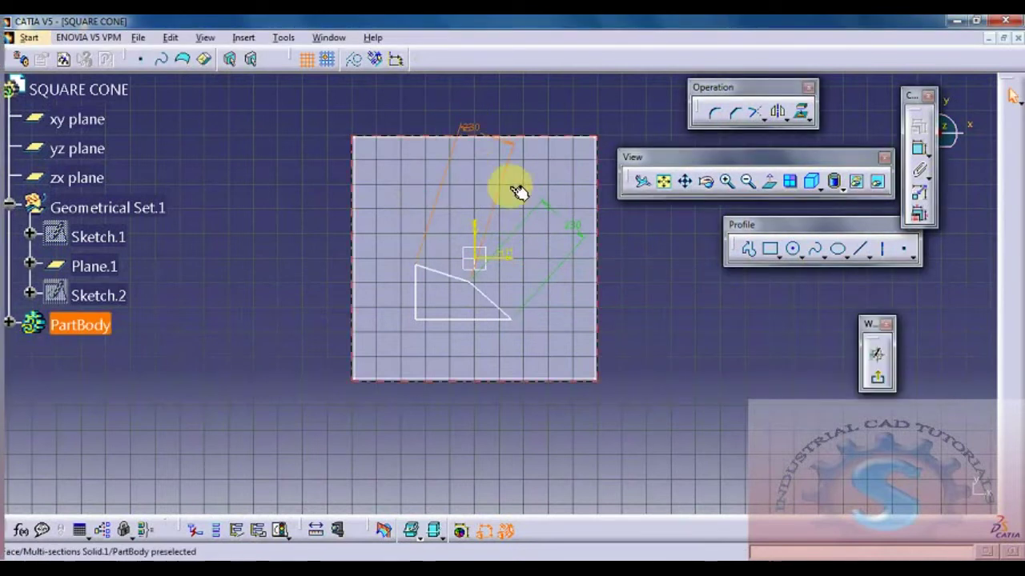
click(499, 267)
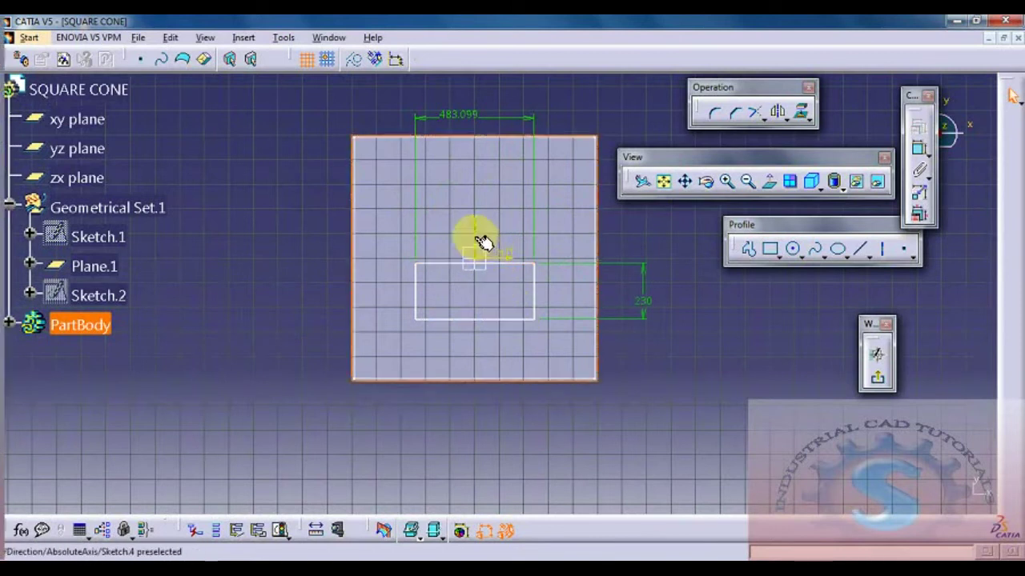
- Constrain the distance between the rectangle's right edge and the vertical axis to 230 mm
click(477, 237)
ctrl+click(535, 290)
click(919, 149)
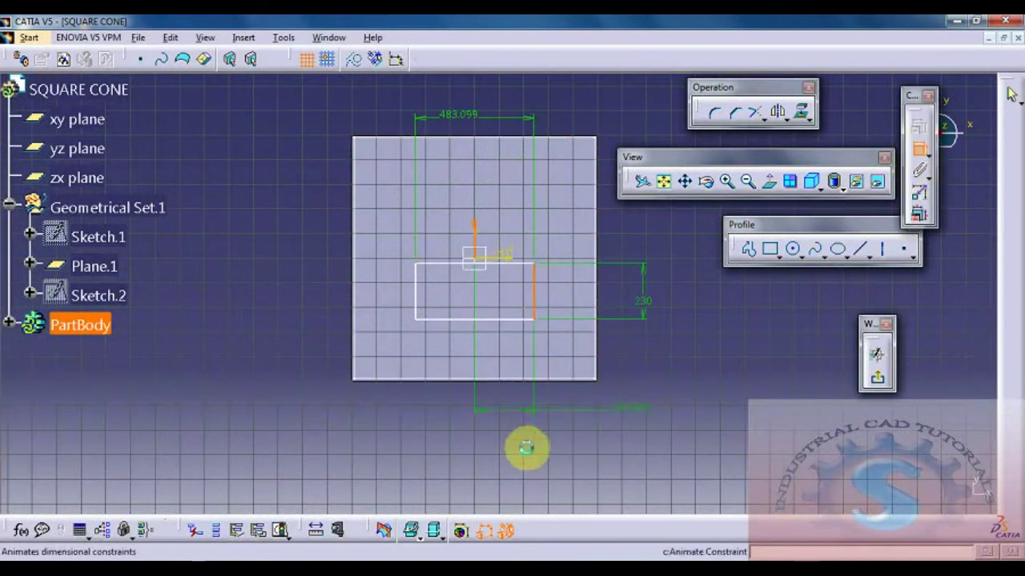
click(514, 431)
double_click(515, 429)
key(BackSpace)
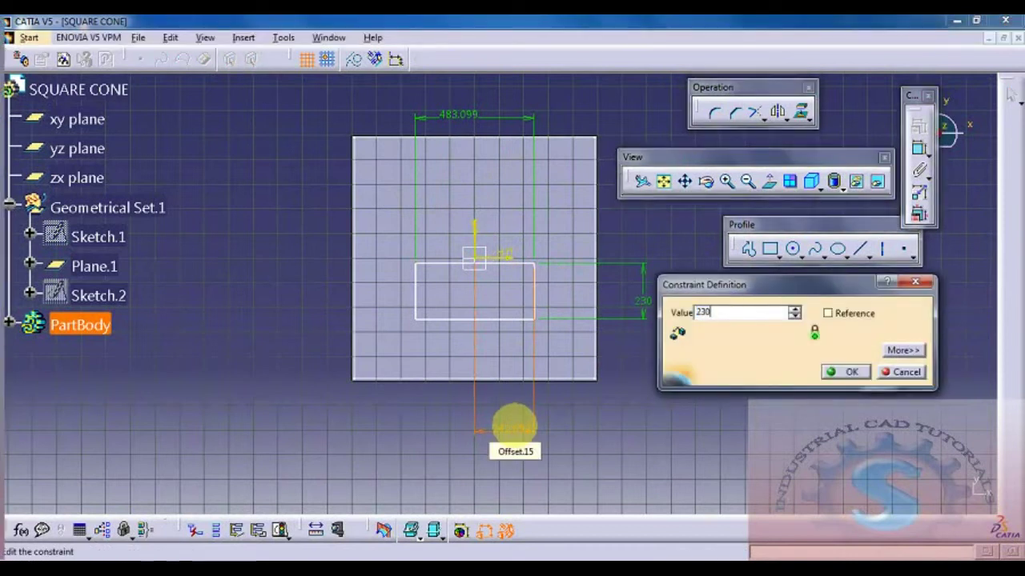
text(230)
key(Return)
- Change the right edge's distance from the vertical axis to 230/2, giving 115 mm
double_click(515, 435)
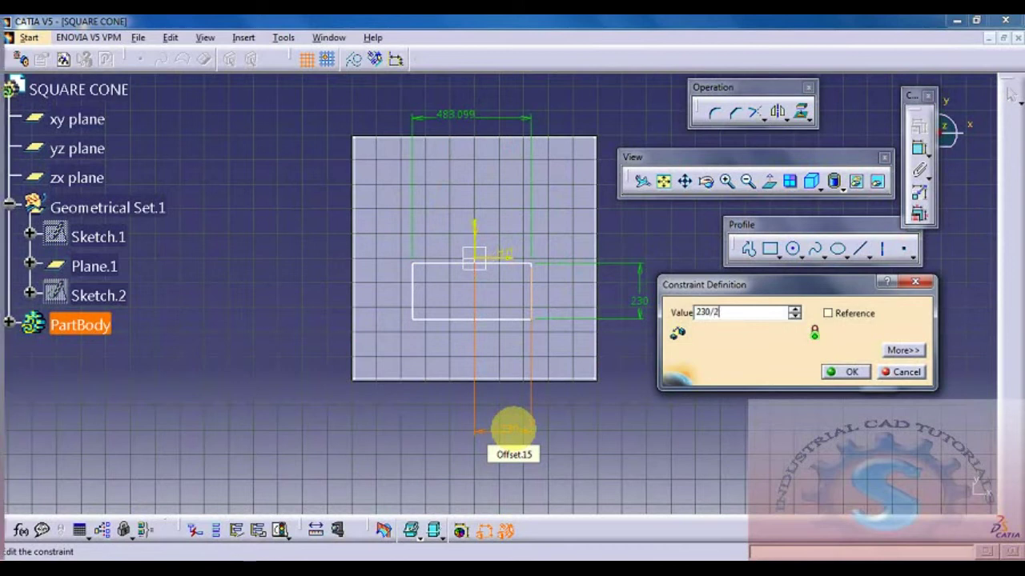
text(230/2)
key(Return)
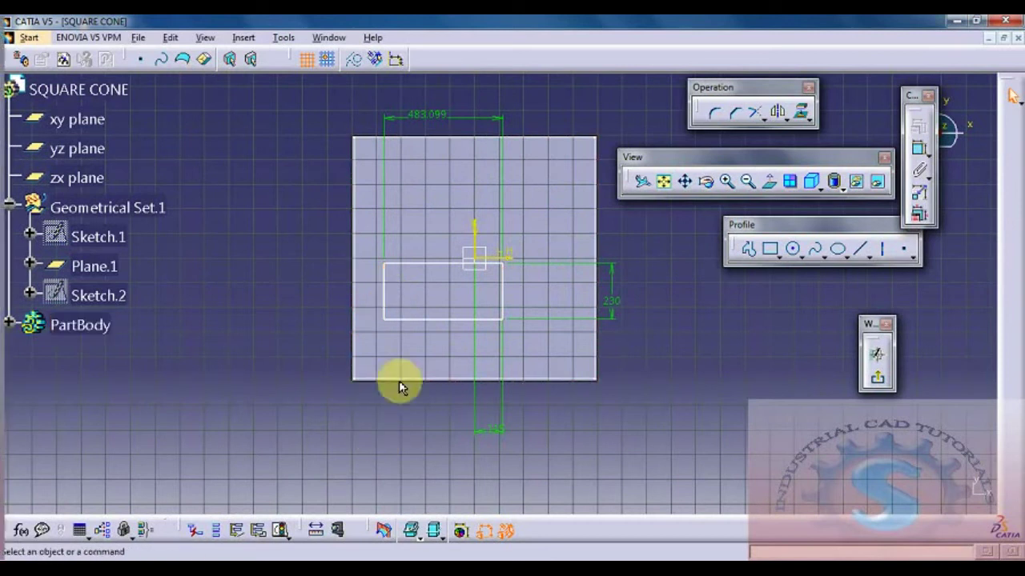
- Constrain the distance between the rectangle's upper edge and the horizontal axis to 230/2, giving 115 mm
ctrl+click(502, 259)
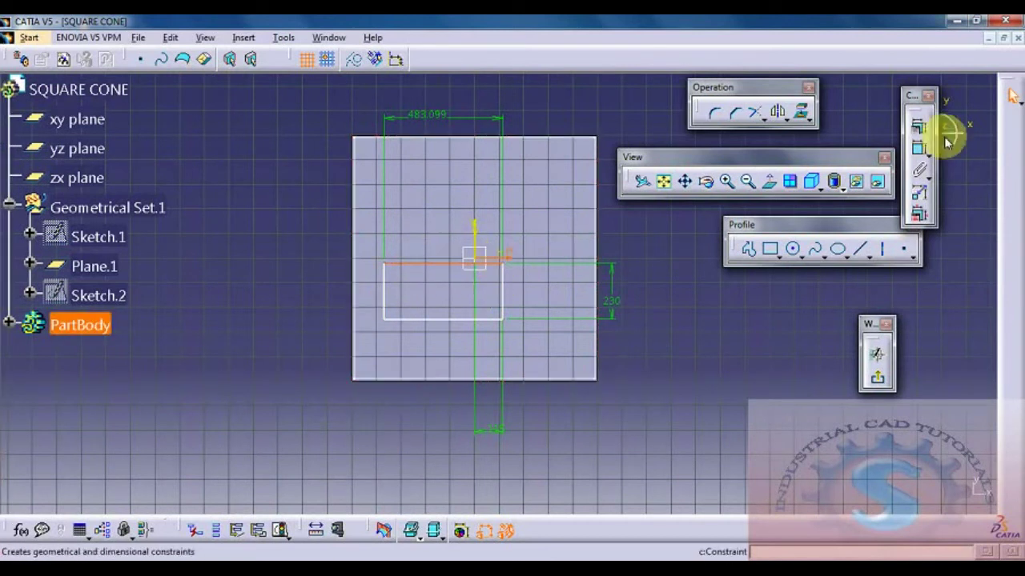
click(917, 152)
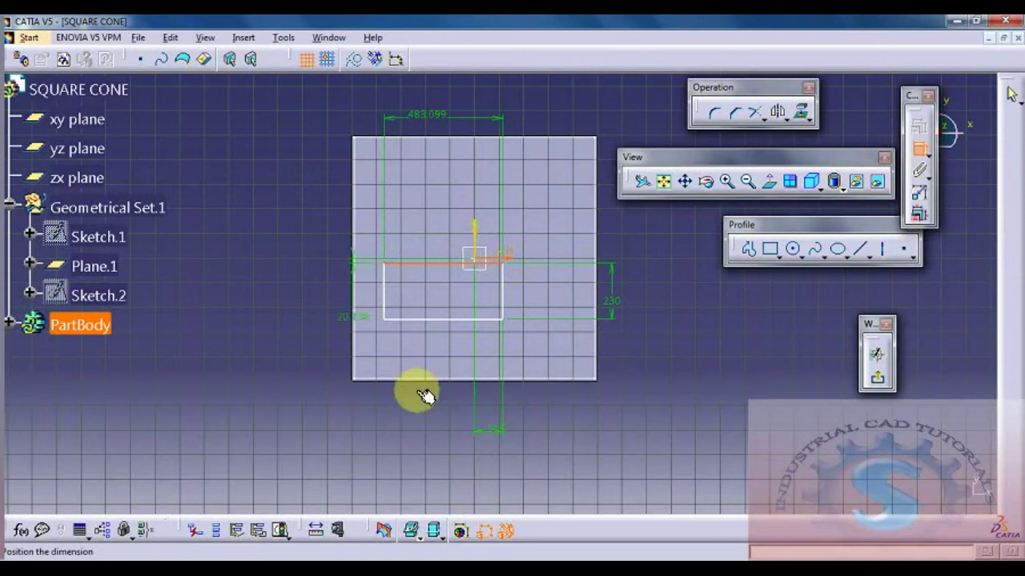
click(303, 369)
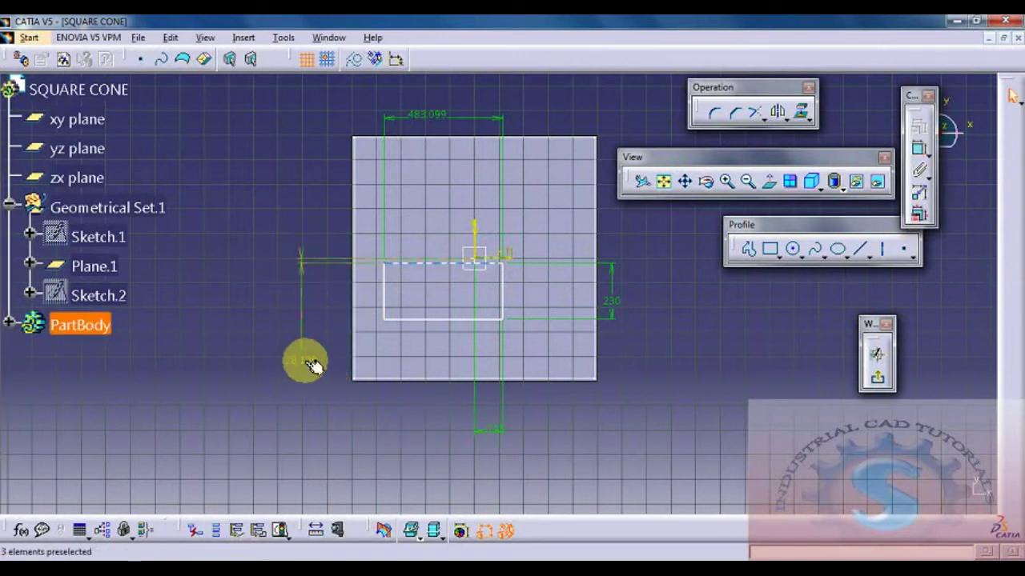
double_click(305, 360)
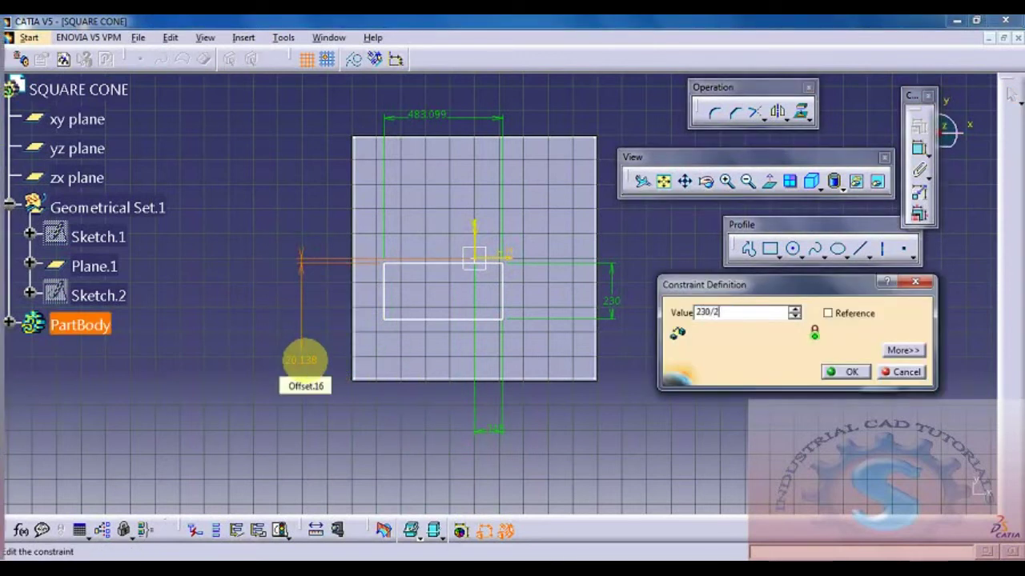
key(Return)
mouse_move(406, 360)
middle_down()
mouse_move(363, 362)
mouse_move(379, 348)
mouse_move(419, 370)
middle_up()
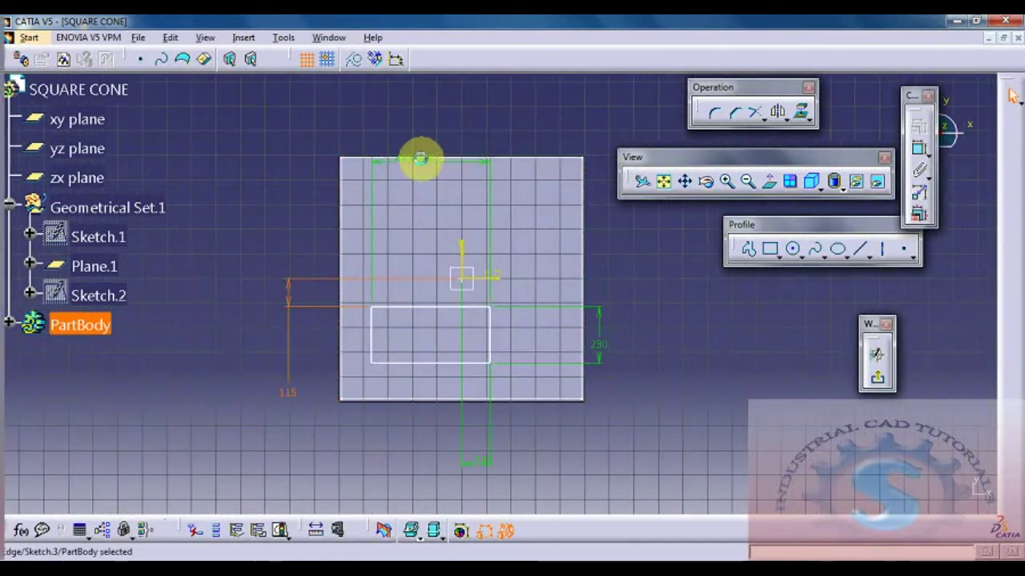
- Undo the last change to the upper edge's distance from the horizontal axis
click(407, 166)
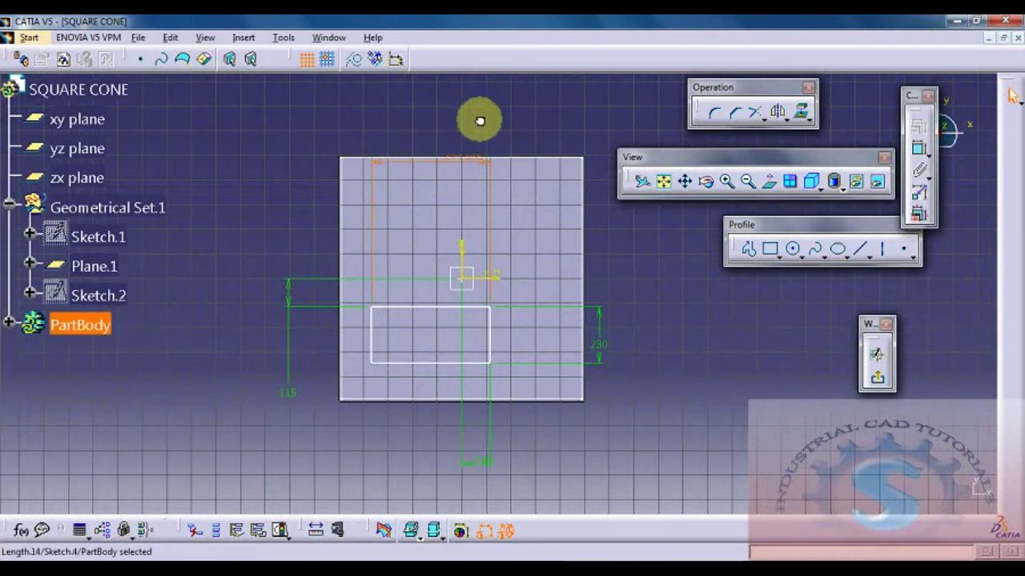
click(517, 347)
click(627, 364)
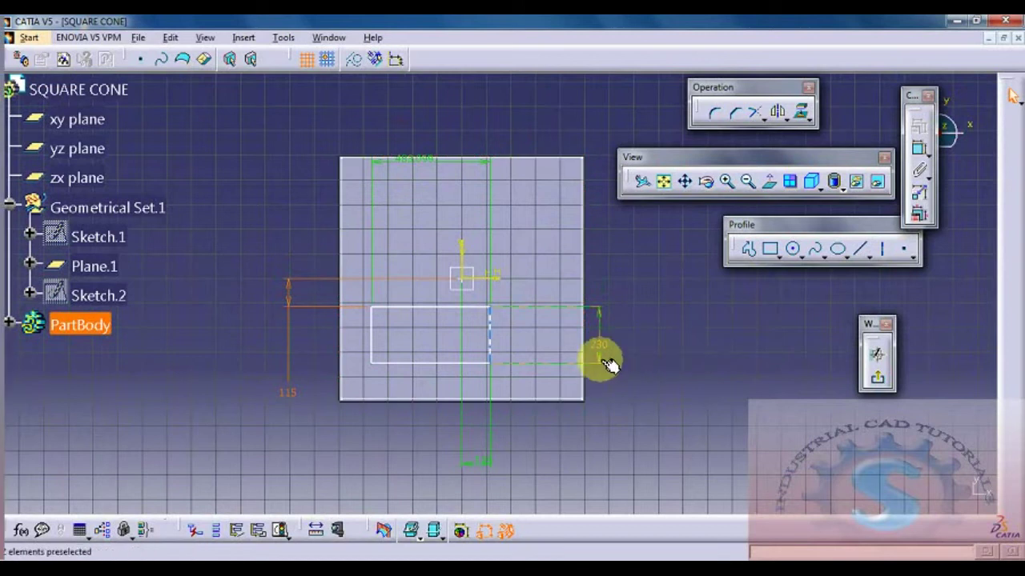
key(ctrl+z)
click(631, 353)
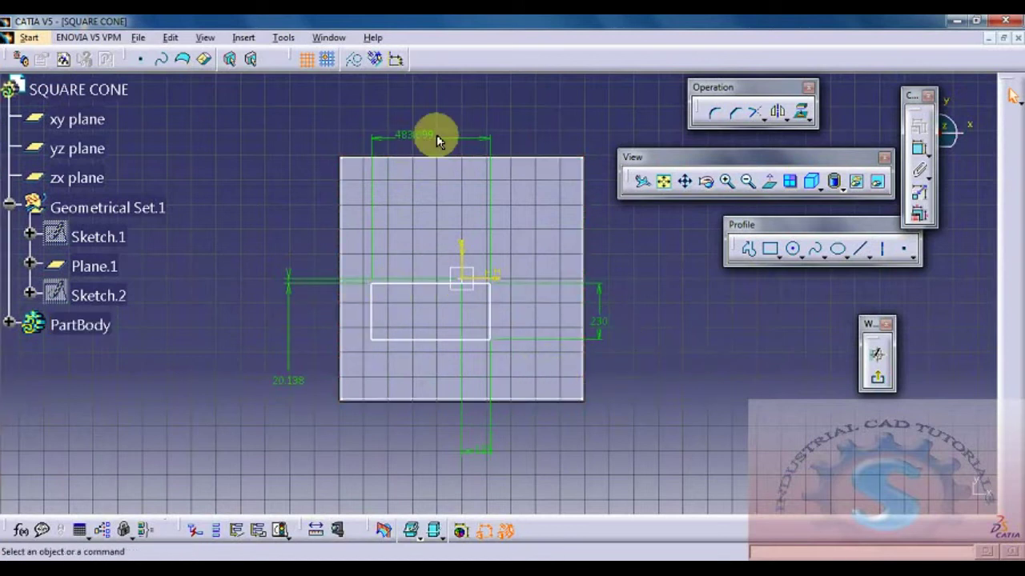
- Set the length of the rectangle's upper edge to 230 mm
double_click(402, 142)
key(BackSpace)
text(230mm)
key(Return)
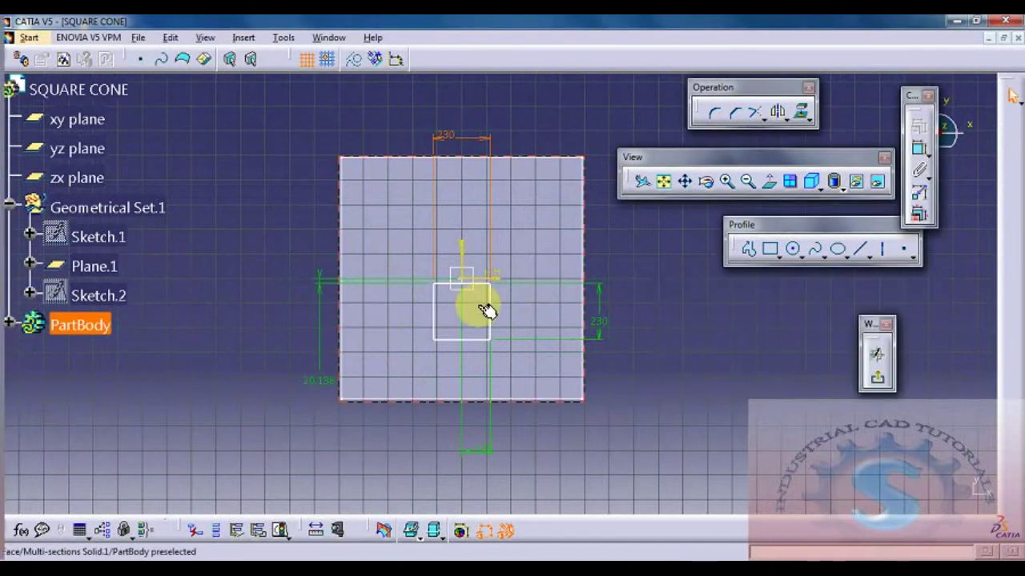
- Set the upper edge's distance from the horizontal axis to 230/2 again
double_click(324, 386)
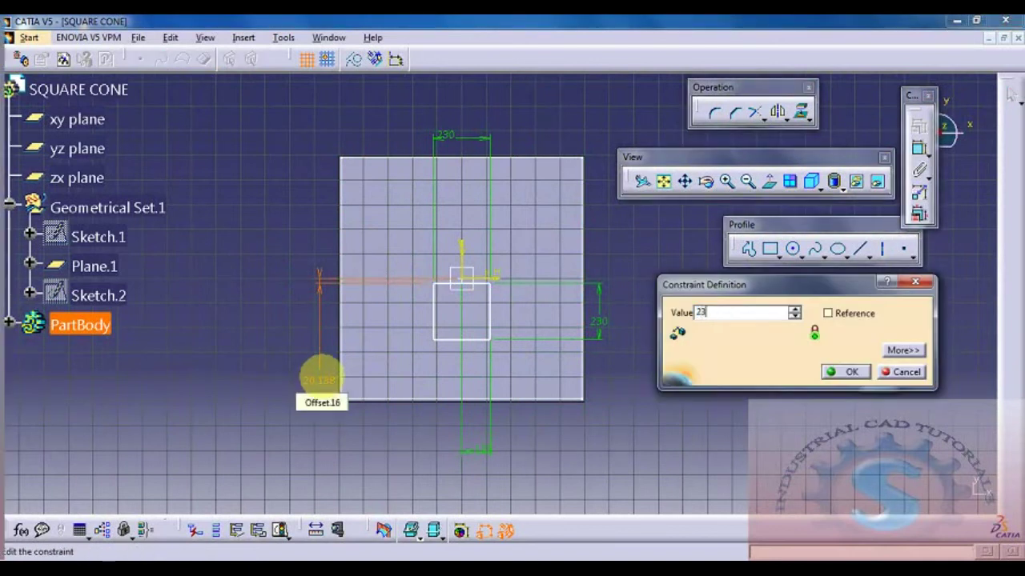
text(230/2)
key(Return)
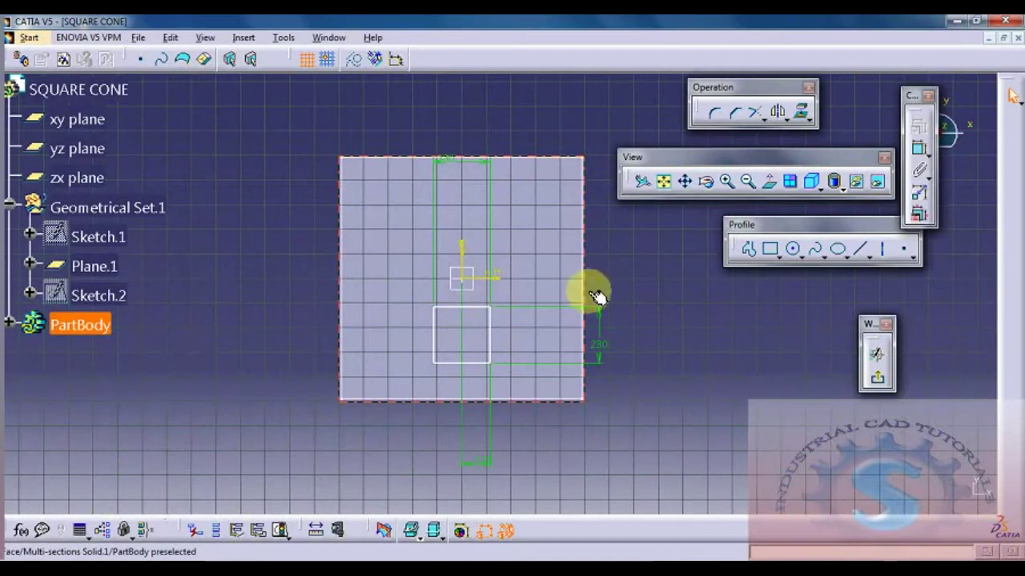
- Try to move the square up onto the sketch origin, and undo the attempt
drag(479, 312, 470, 257)
key(ctrl+z)
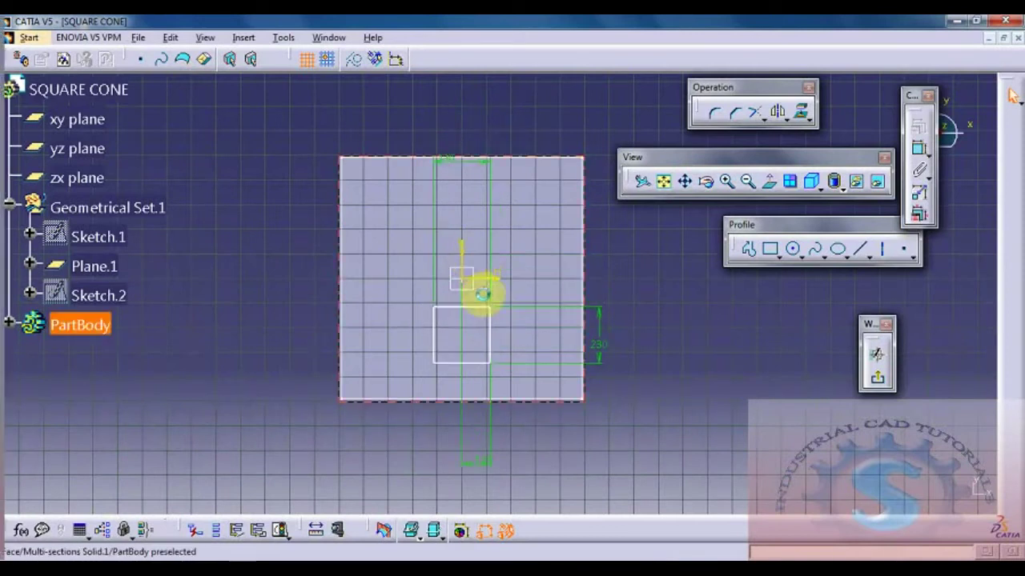
mouse_move(490, 324)
mouse_down()
mouse_move(492, 293)
mouse_move(499, 316)
mouse_move(487, 320)
mouse_up()
middle_drag(478, 357, 475, 364)
- Move the square's width dimension closer to its upper edge
drag(448, 167, 447, 234)
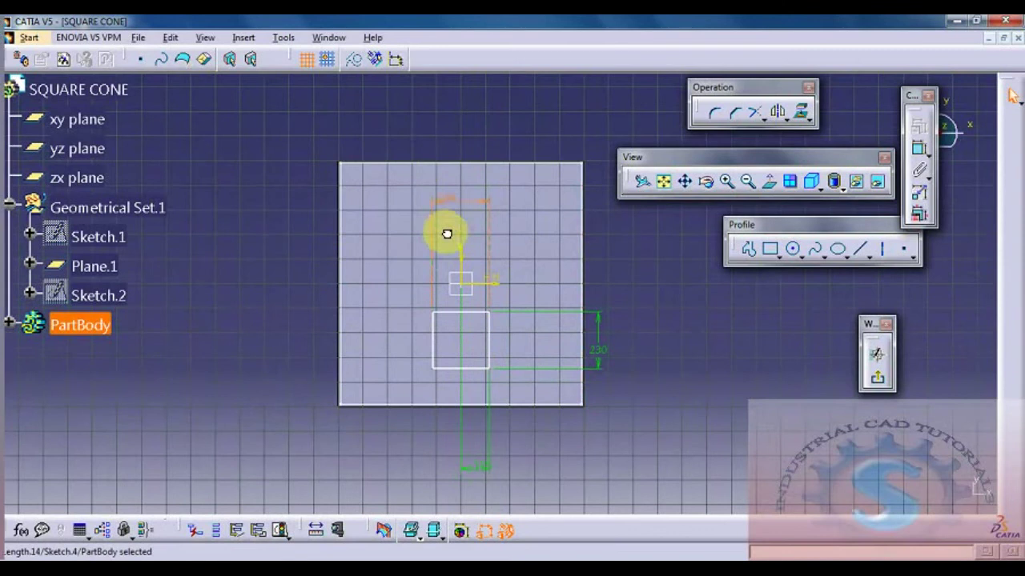
mouse_move(453, 277)
middle_down()
mouse_move(492, 241)
mouse_move(468, 231)
mouse_move(451, 288)
mouse_move(494, 335)
mouse_move(468, 338)
middle_up()
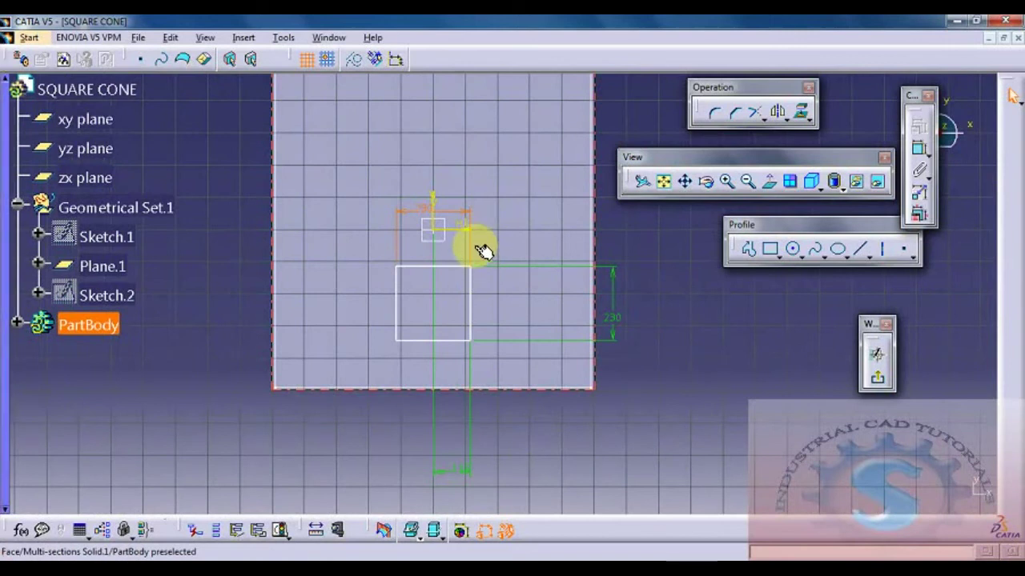
click(674, 470)
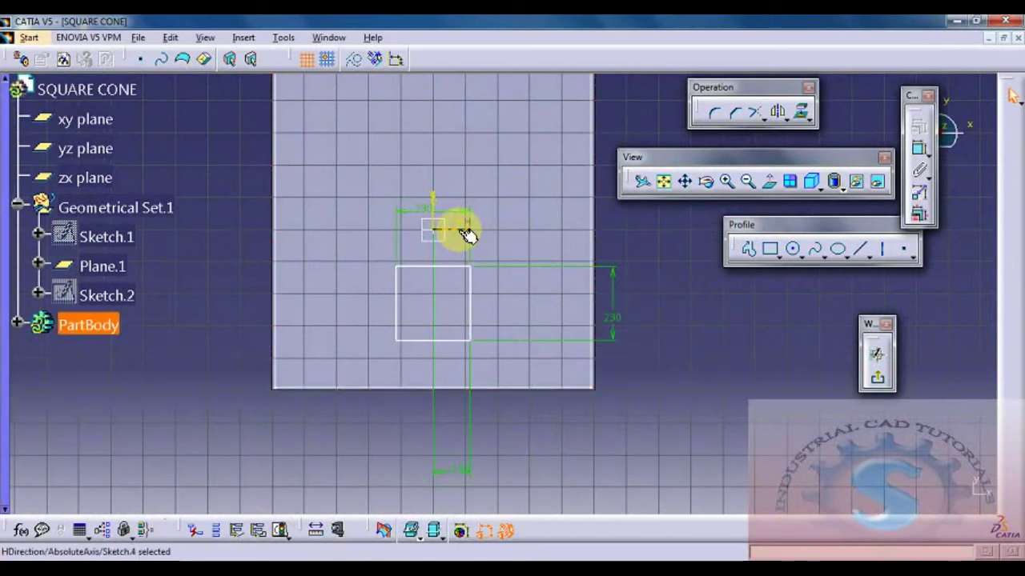
- Constrain the distance between the square's lower edge and the horizontal axis to 115 mm
click(459, 345)
click(919, 153)
click(668, 280)
double_click(676, 272)
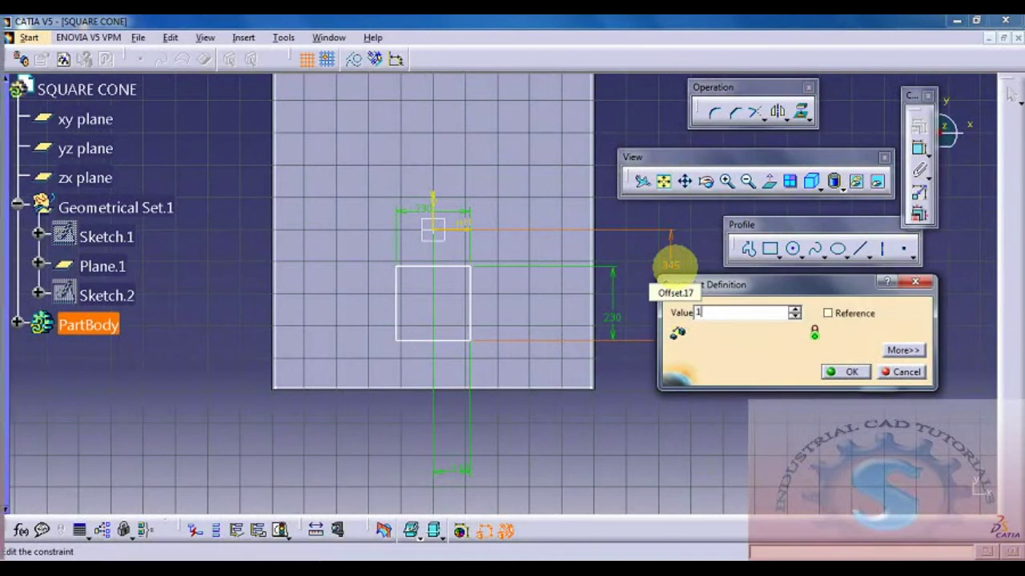
key(Return)
mouse_move(464, 334)
middle_down()
mouse_move(435, 393)
mouse_move(463, 334)
mouse_move(498, 298)
mouse_move(480, 332)
middle_up()
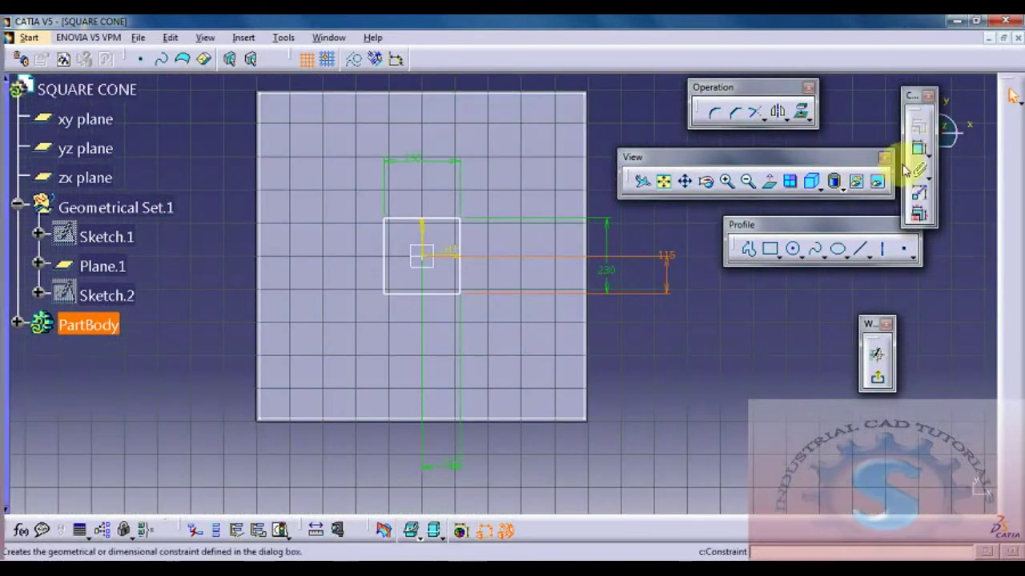
- Finish the sketch and cut a Removed Multi-Sections Solid through the cone, using Sketch.4 at the small end and Sketch.3 at the large end
click(876, 377)
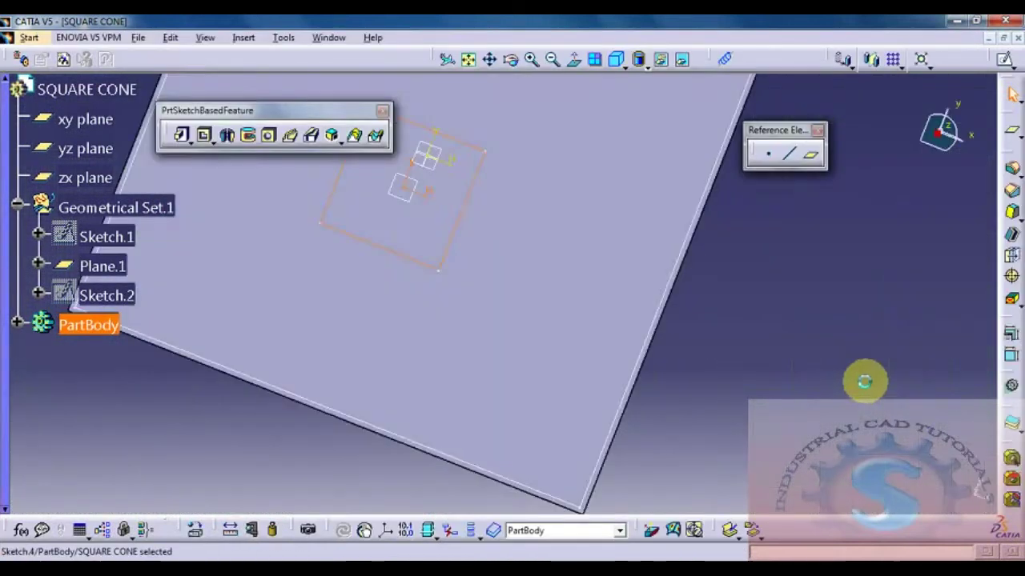
middle_drag(671, 425, 606, 426)
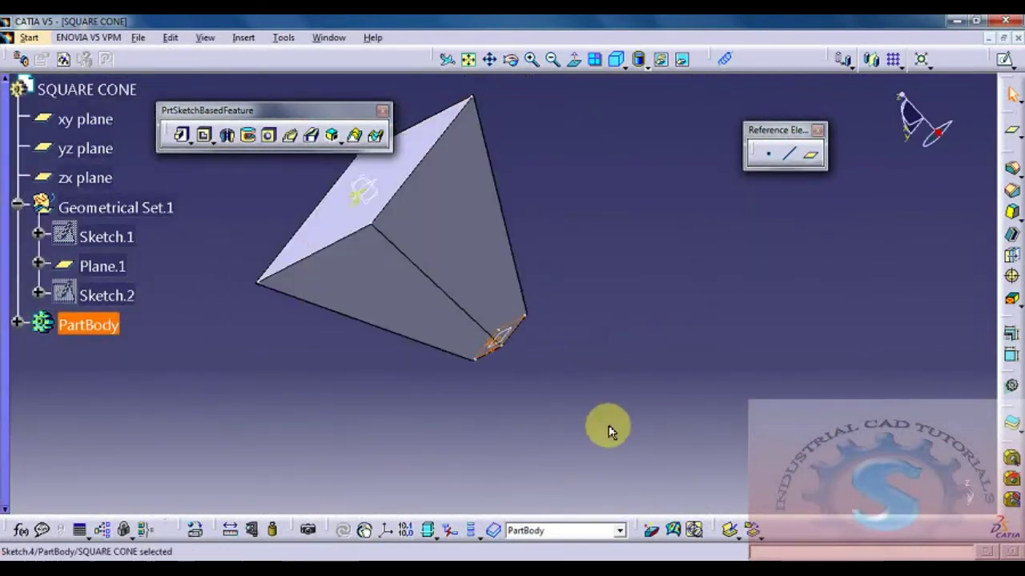
middle_drag(575, 392, 646, 373)
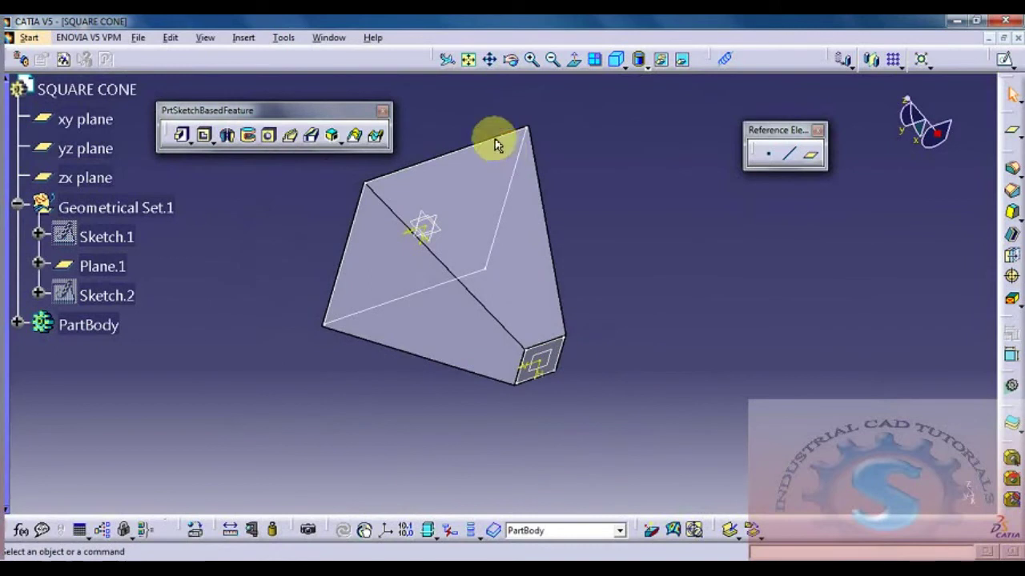
click(378, 138)
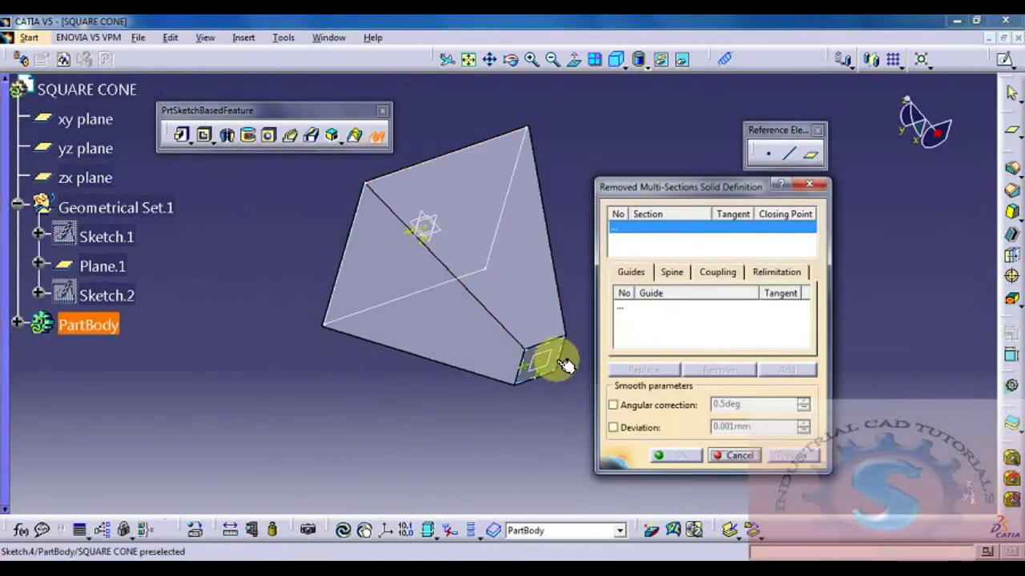
click(505, 189)
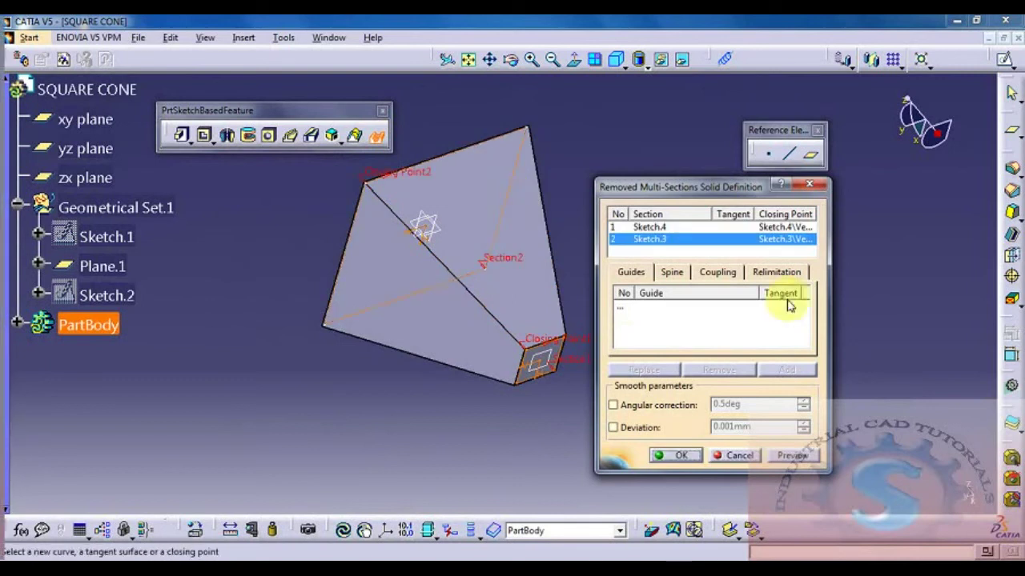
click(798, 462)
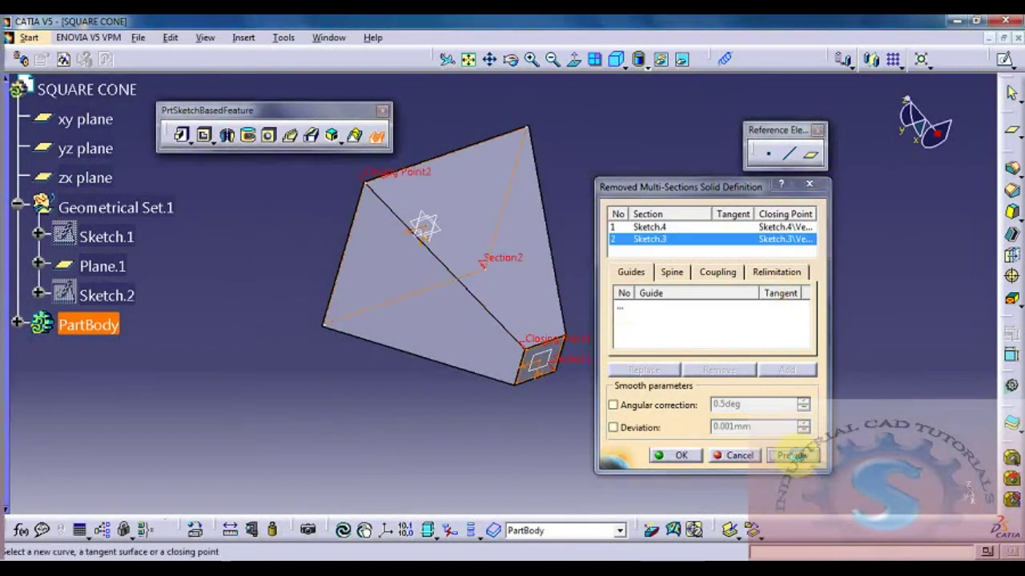
click(678, 455)
- Examine the hollow cone's inner and outer faces from several sides, in plain shading and in shading with edges
middle_drag(617, 322, 531, 466)
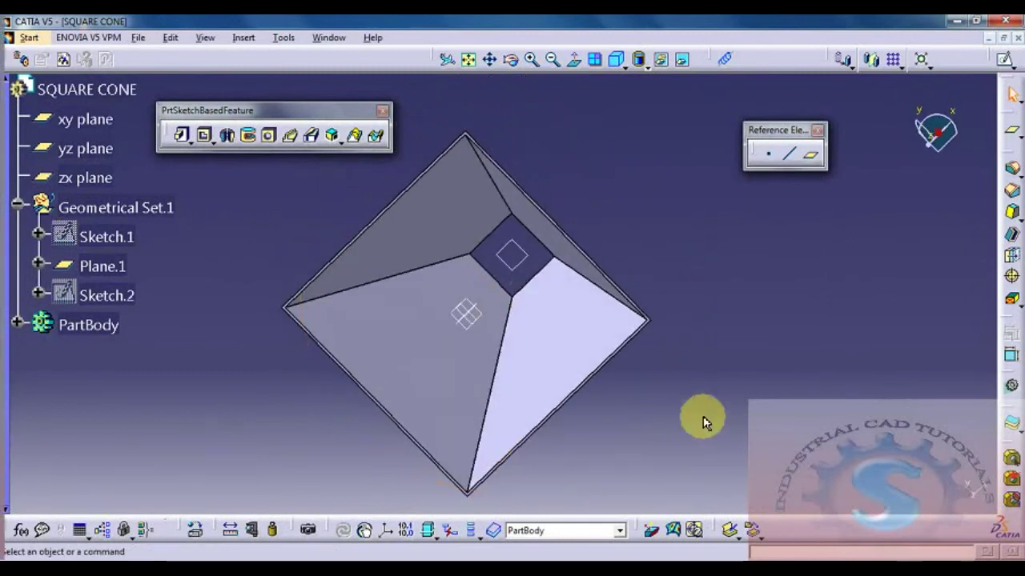
middle_drag(668, 272, 480, 461)
middle_drag(563, 341, 469, 419)
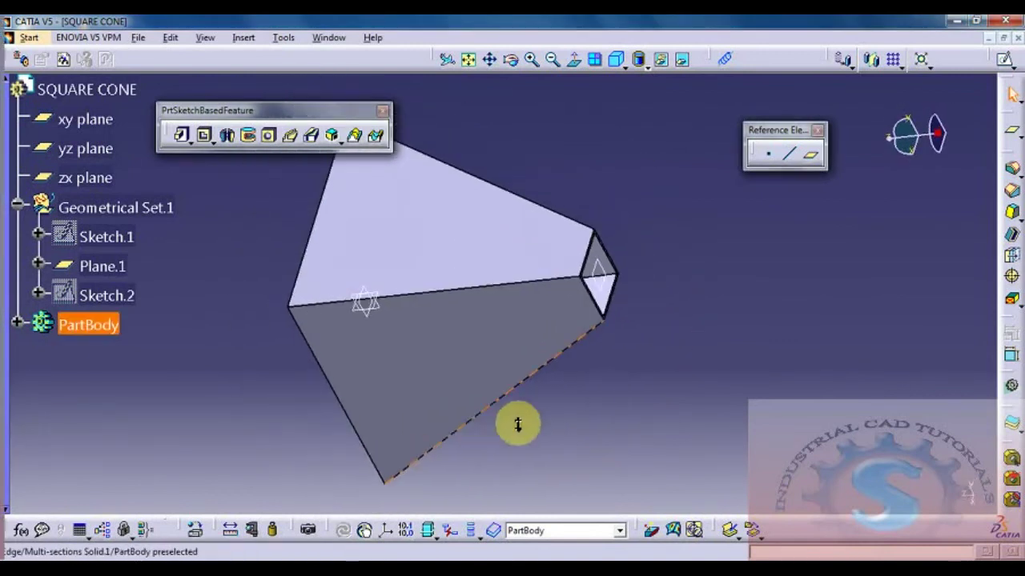
middle_drag(641, 339, 654, 291)
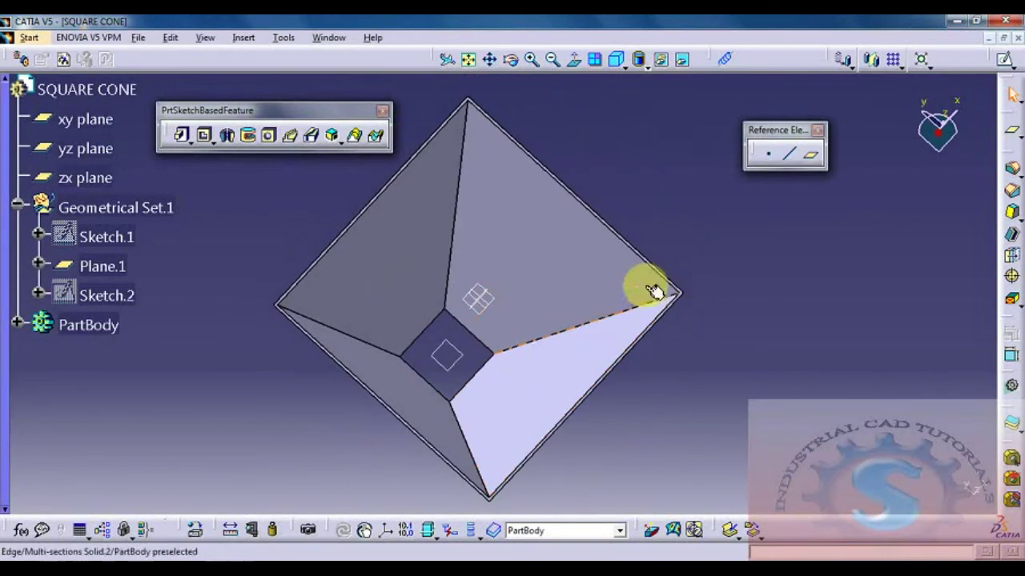
click(645, 64)
click(659, 87)
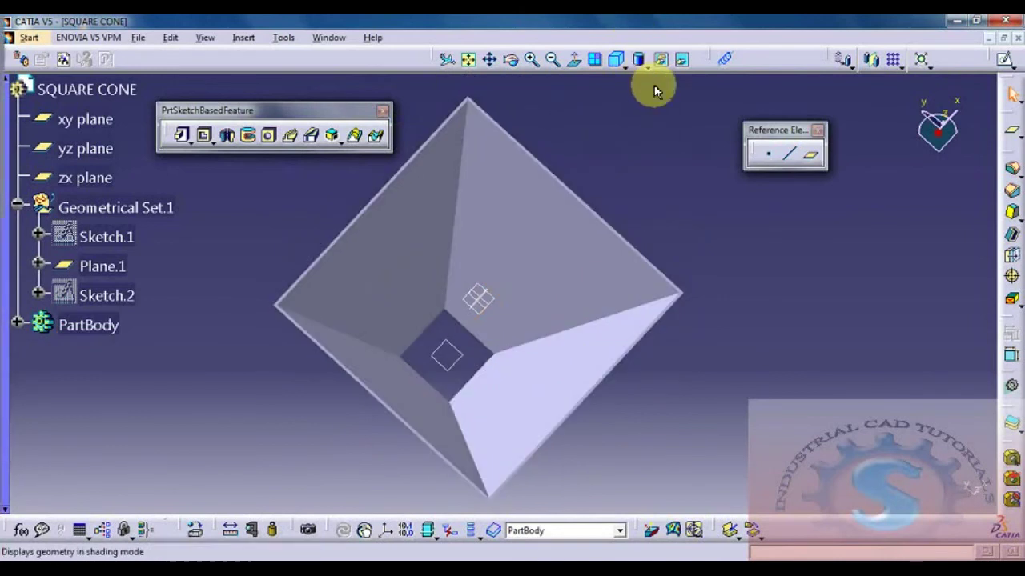
mouse_move(627, 185)
middle_down()
mouse_move(674, 224)
mouse_move(887, 227)
middle_up()
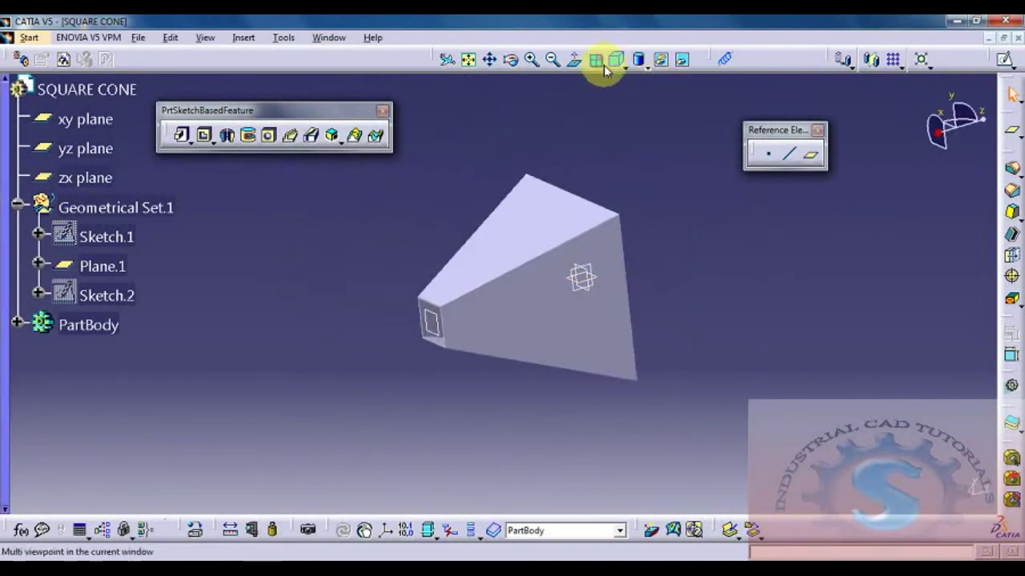
click(641, 61)
click(661, 112)
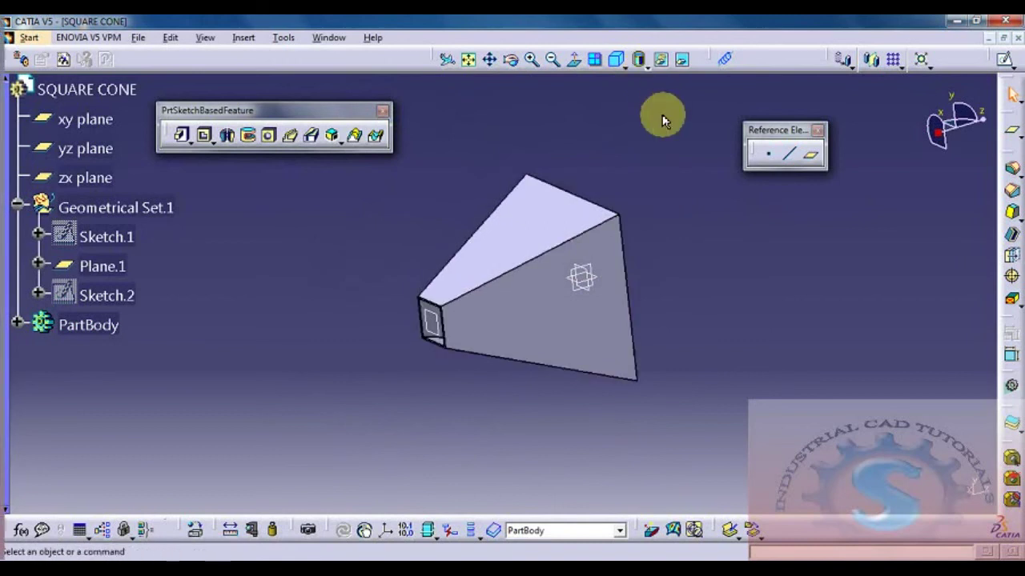
middle_drag(661, 122, 549, 101)
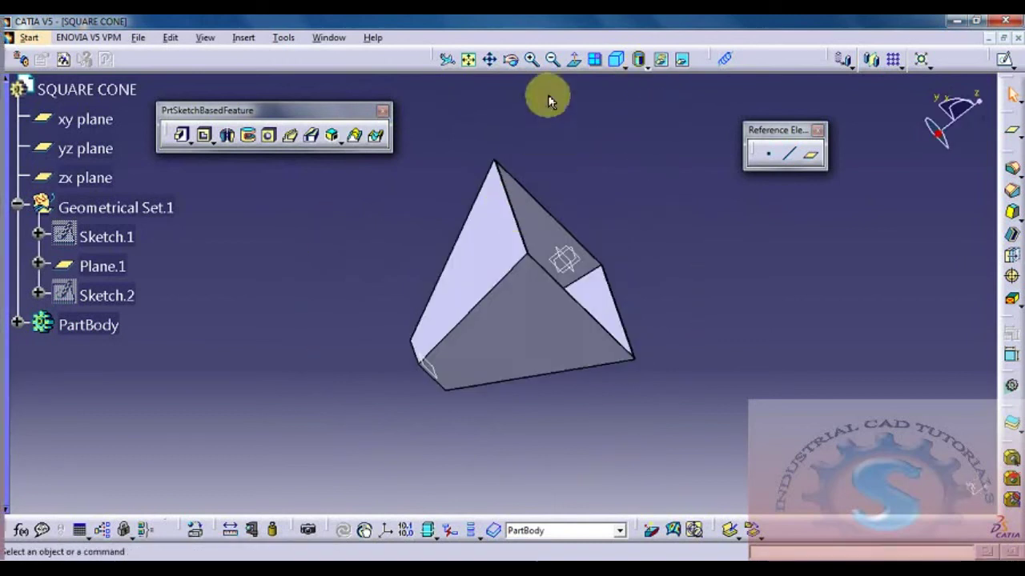
- Show the cone in multiple viewpoints and dock the floating sketch-based features and reference elements toolbars clear of the model
click(596, 63)
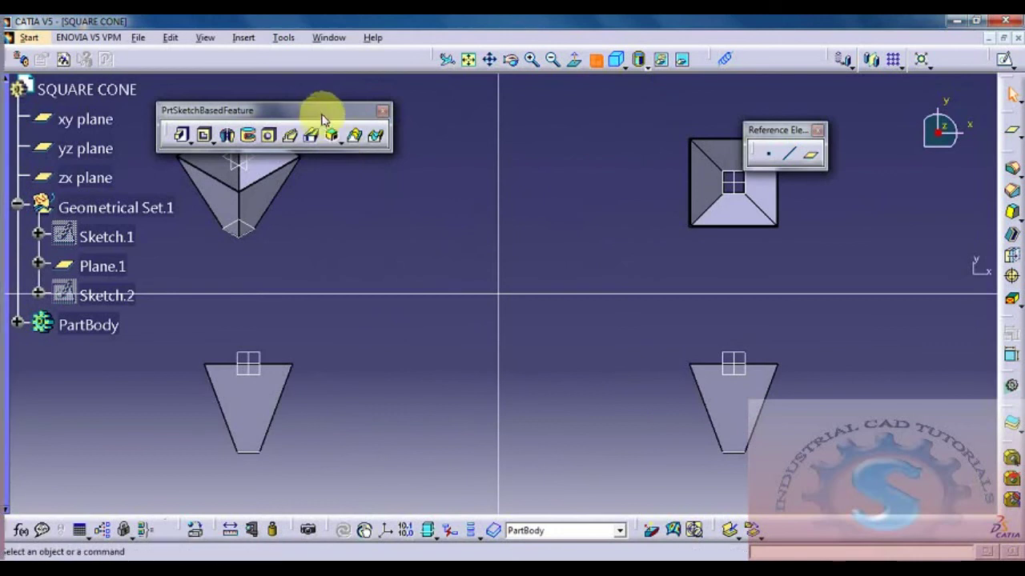
drag(321, 110, 327, 48)
drag(761, 130, 764, 57)
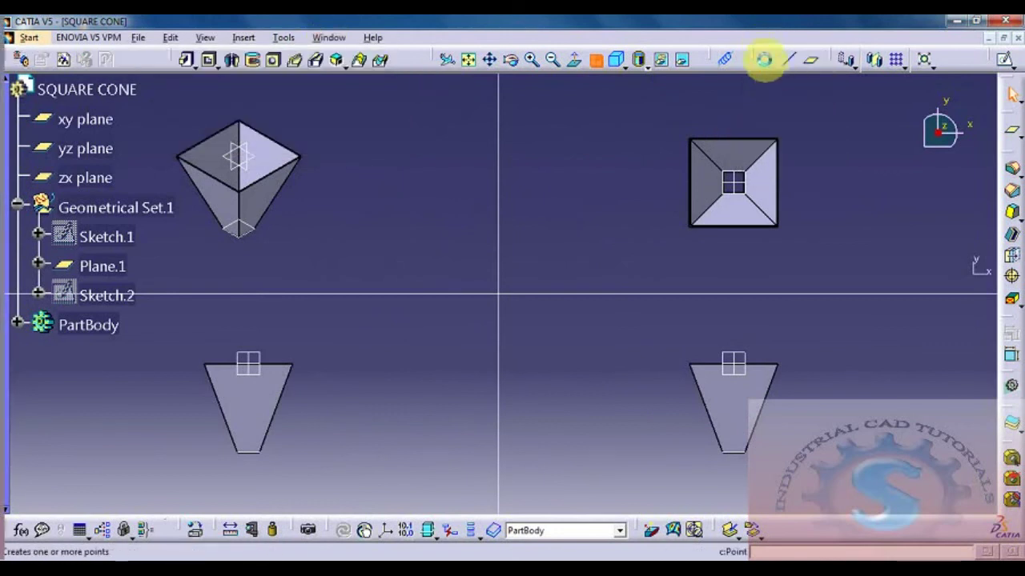
ctrl+middle_drag(671, 189, 709, 137)
middle_drag(336, 221, 408, 177)
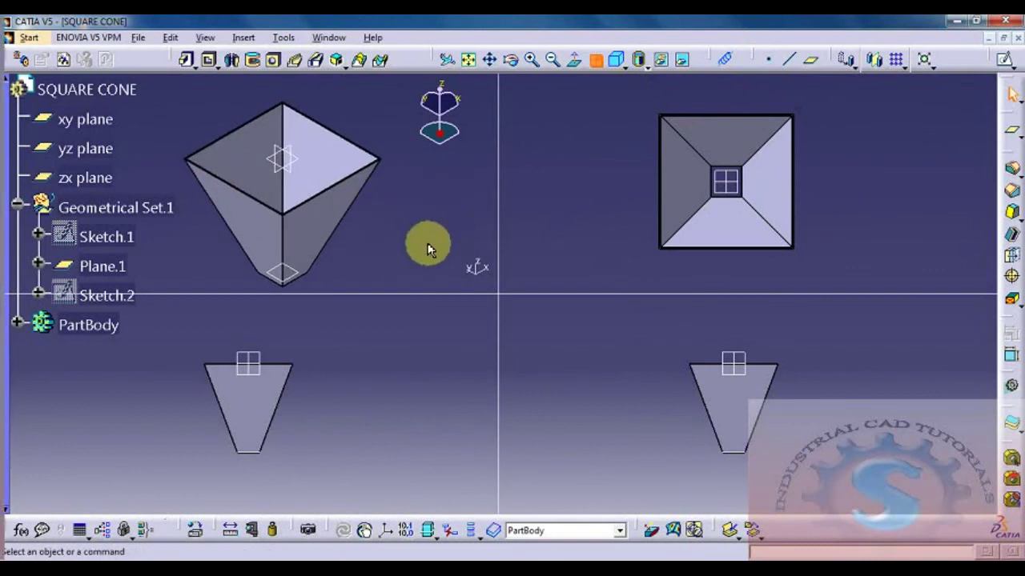